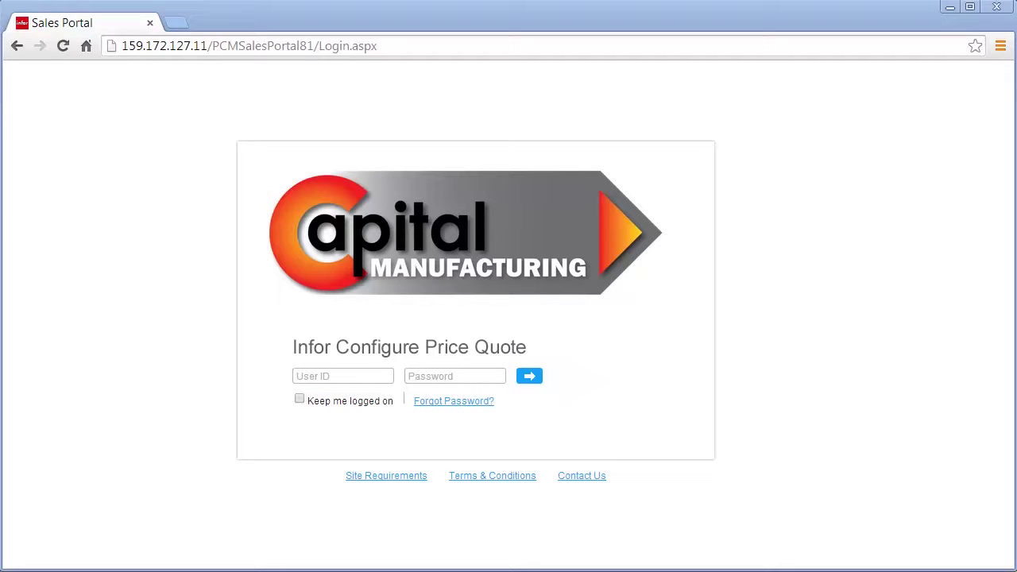
- Sign in to the Sales Portal with the user's ID and password, and create a new blank quote
{"action": "left_click", "coordinate": [298, 377]}
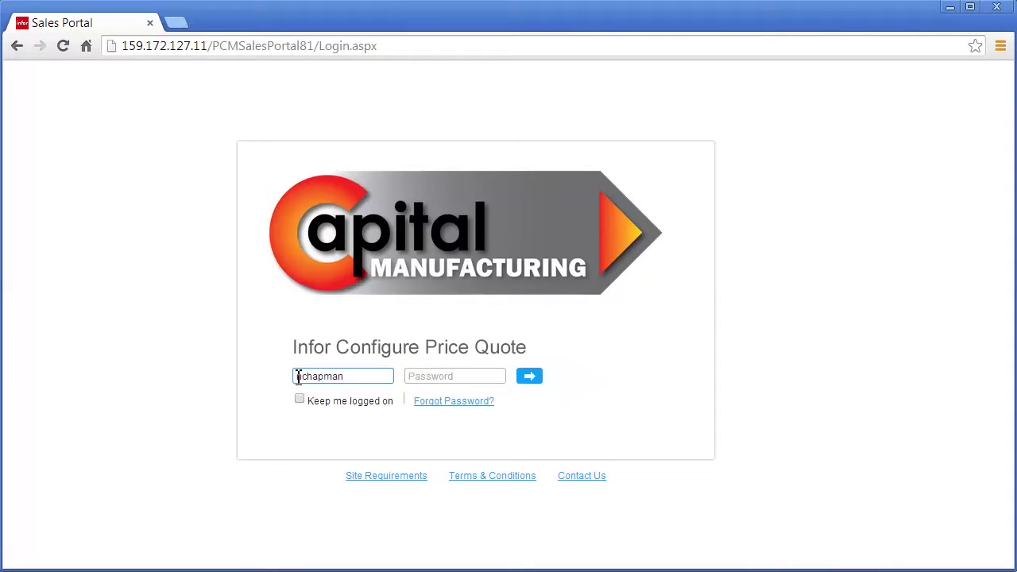
{"action": "left_click", "coordinate": [422, 372]}
{"action": "type", "text": "****"}
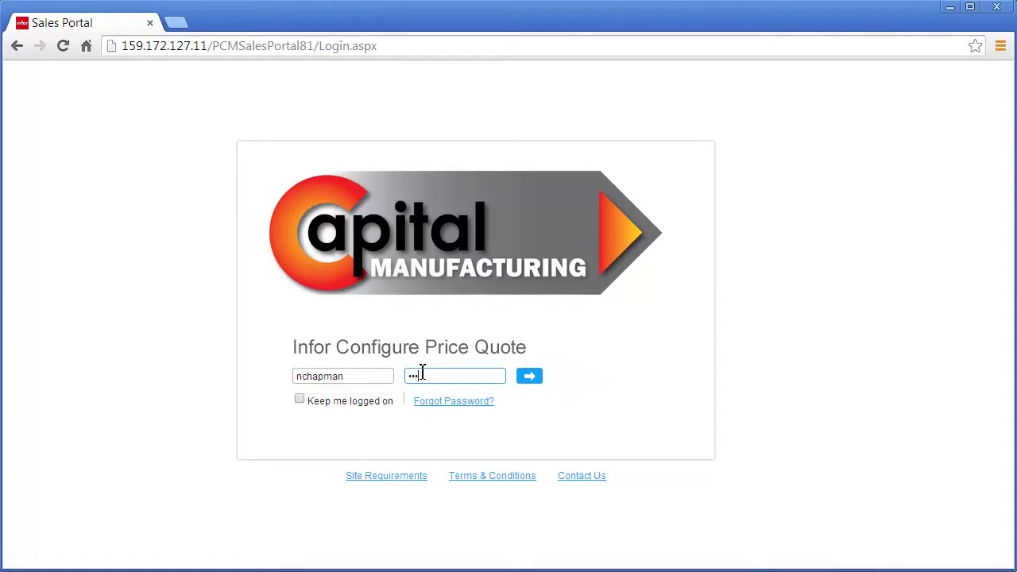
{"action": "type", "text": "*"}
{"action": "left_click", "coordinate": [524, 380]}
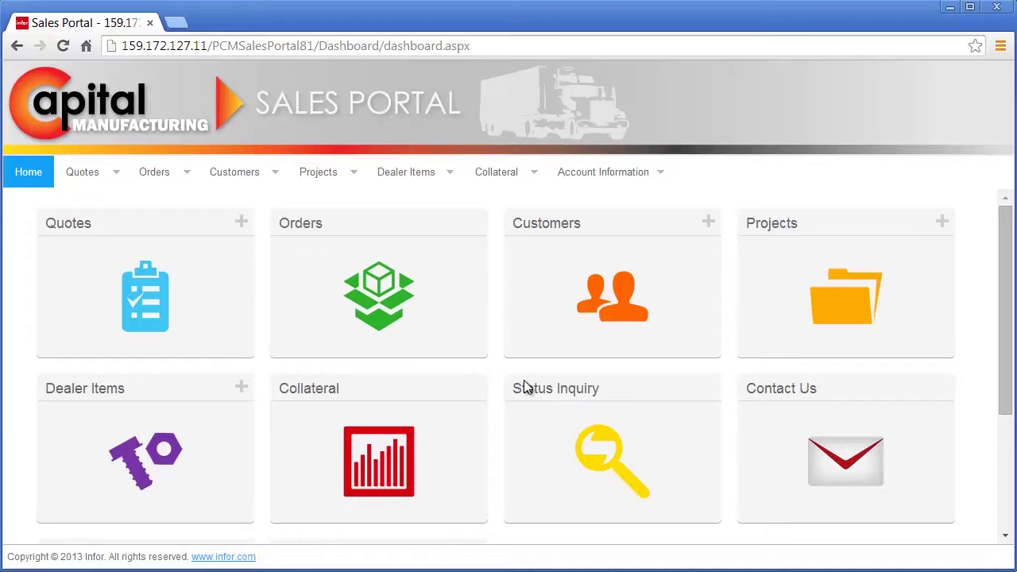
{"action": "left_click", "coordinate": [241, 225]}
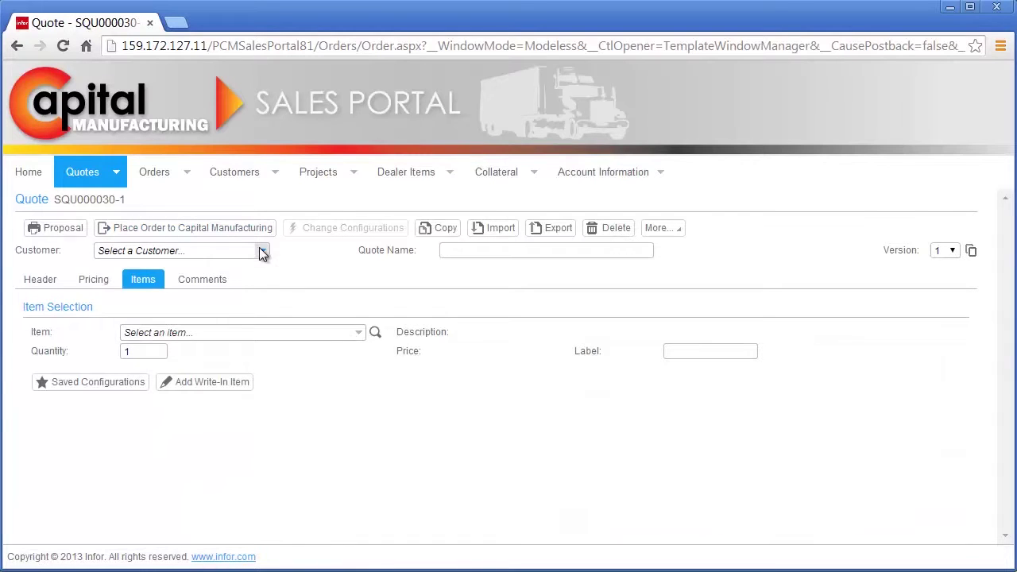
- Set the quote's customer to Landscape Trucking and name the quote 'Replacement Fleet'
{"action": "left_click", "coordinate": [261, 250]}
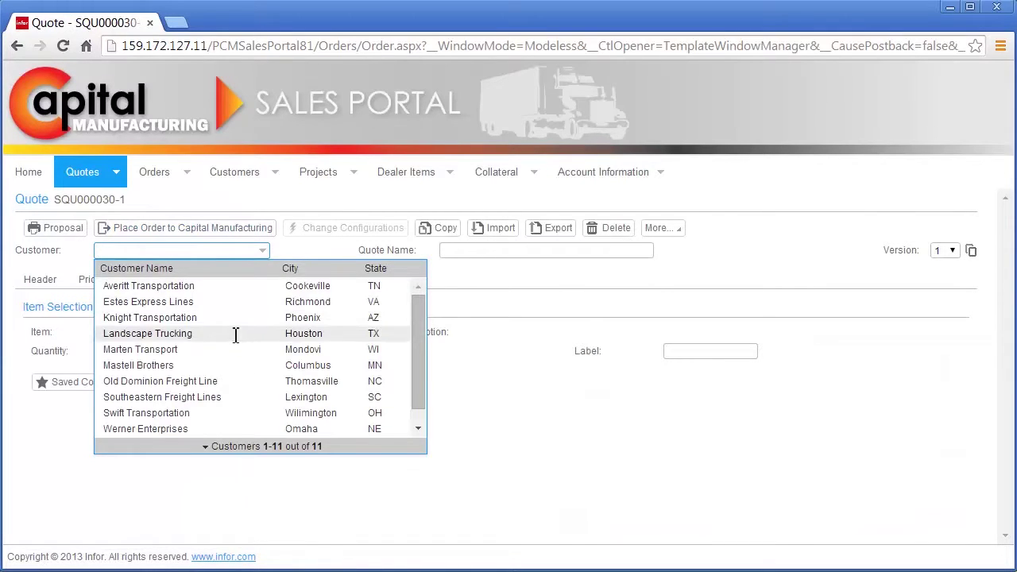
{"action": "left_click", "coordinate": [232, 333]}
{"action": "left_click", "coordinate": [456, 252]}
{"action": "type", "text": "Replacement Fleet"}
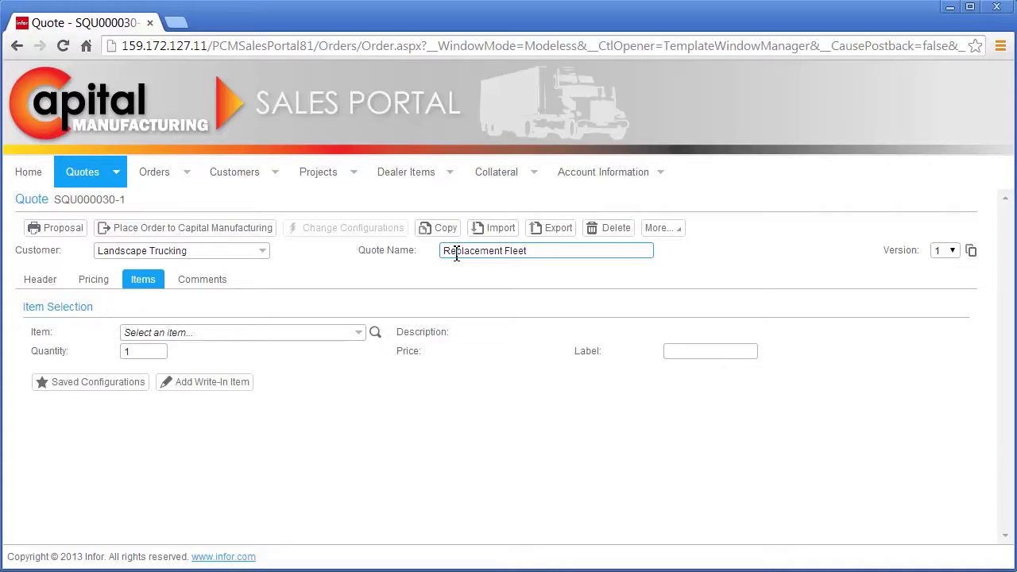
- Add a Semi-Trailer item with quantity 20 and launch its configuration
{"action": "left_click", "coordinate": [320, 332]}
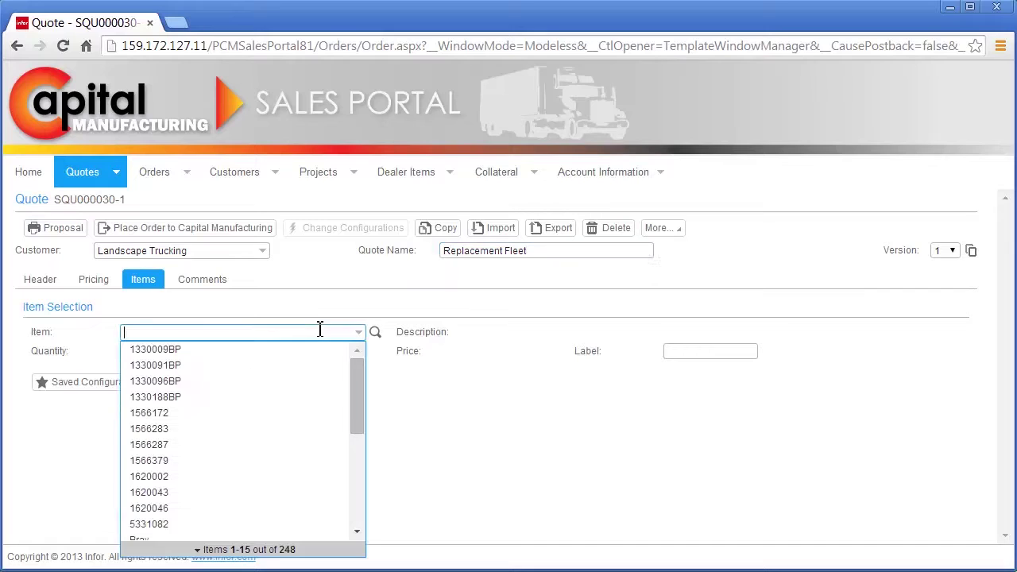
{"action": "type", "text": "semi"}
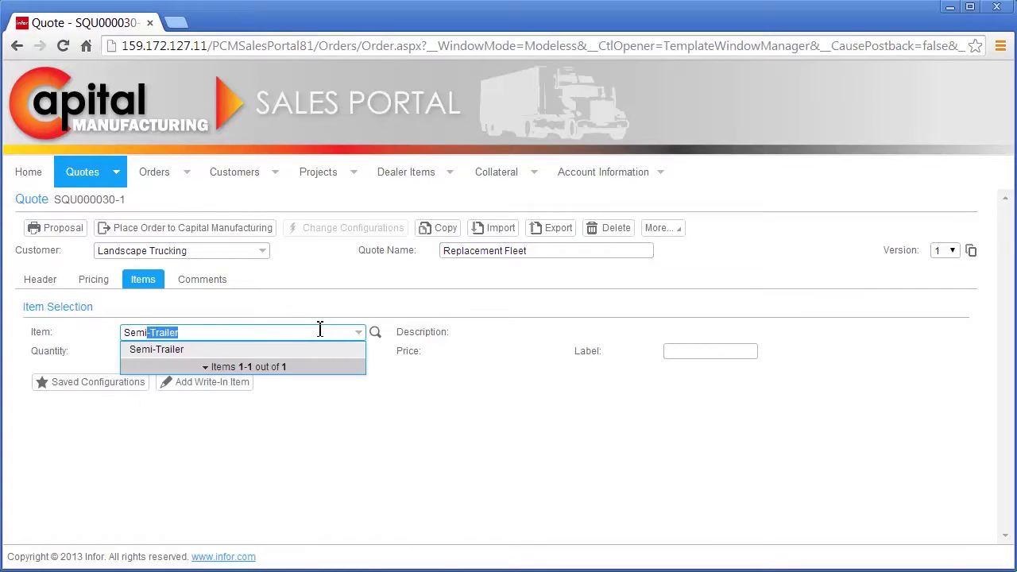
{"action": "key", "text": "Return"}
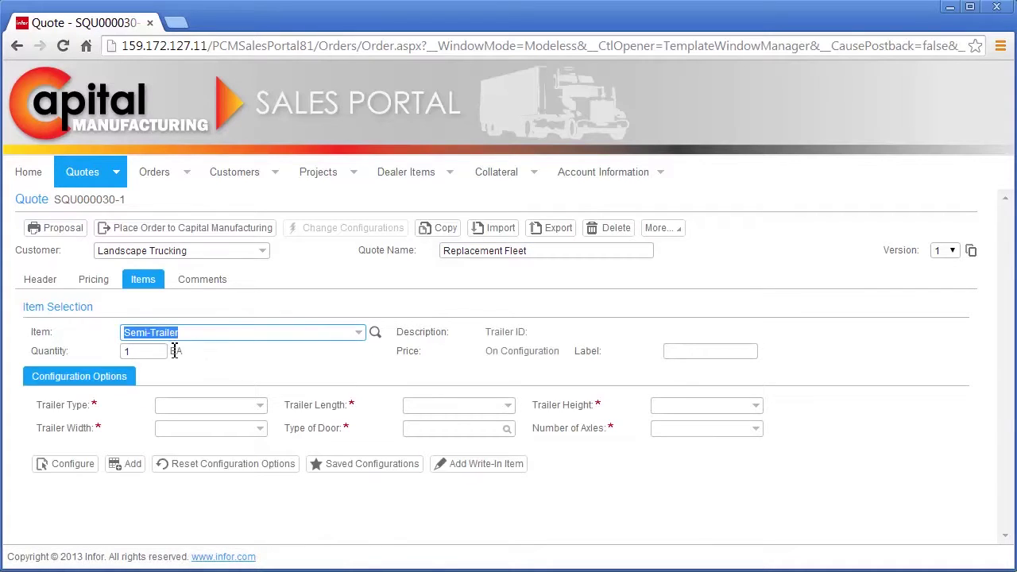
{"action": "left_click", "coordinate": [121, 353]}
{"action": "type", "text": "20"}
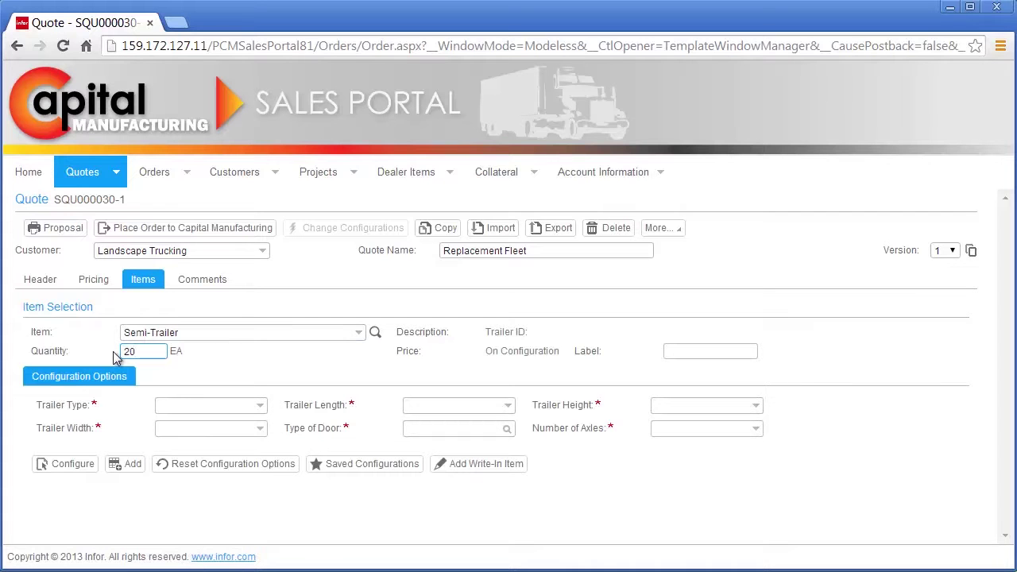
{"action": "left_click", "coordinate": [73, 466]}
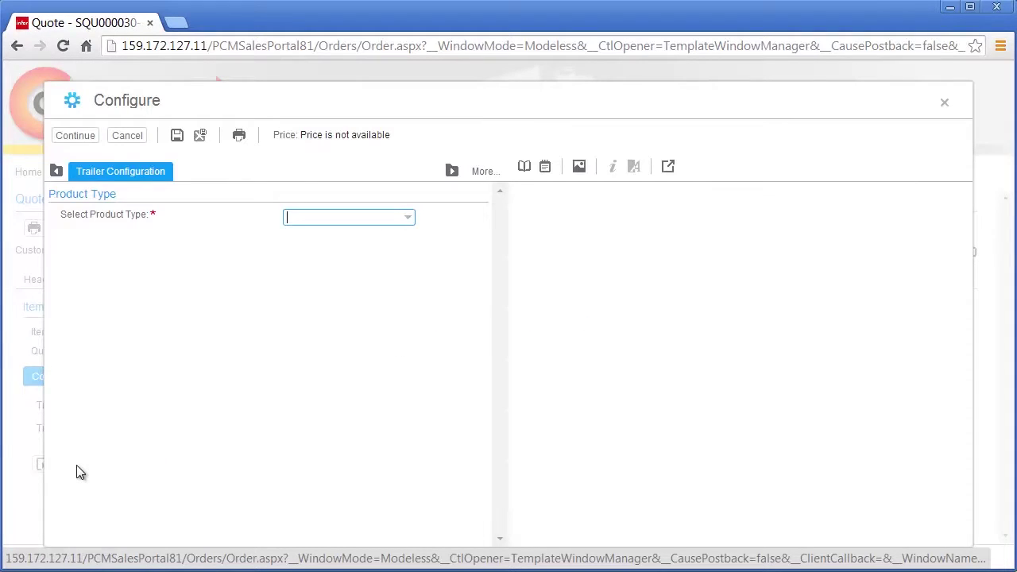
- Configure an Aluminum Sheet & Post trailer at 40' length, 10'2" height and 98" width
{"action": "left_click", "coordinate": [408, 220]}
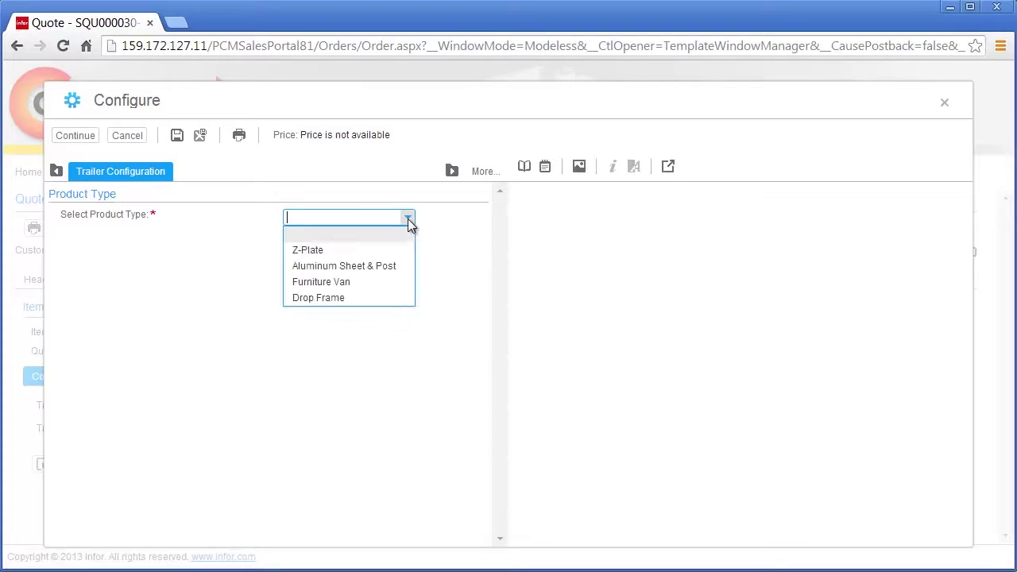
{"action": "left_click", "coordinate": [404, 266]}
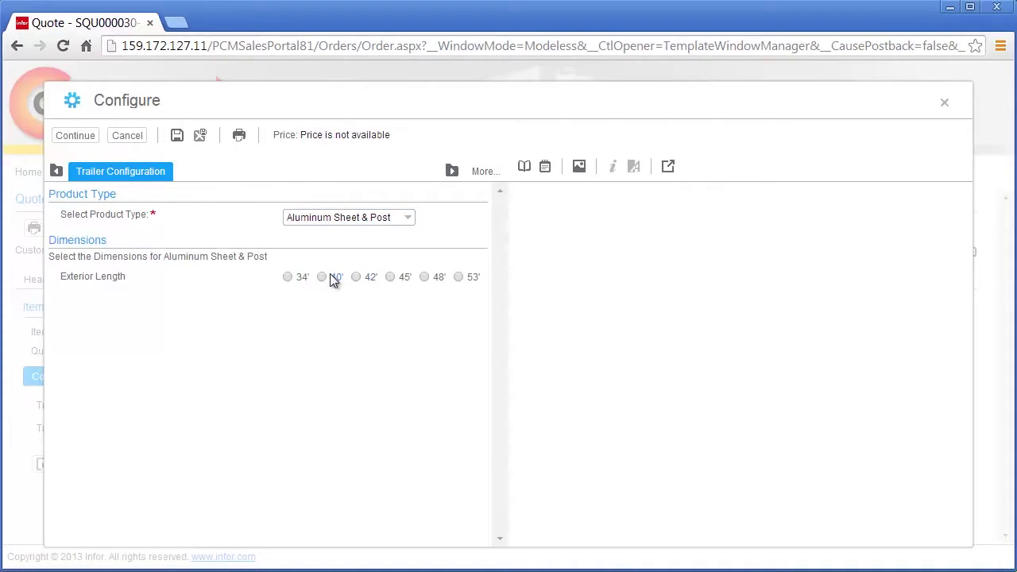
{"action": "left_click", "coordinate": [330, 276]}
{"action": "left_click", "coordinate": [349, 306]}
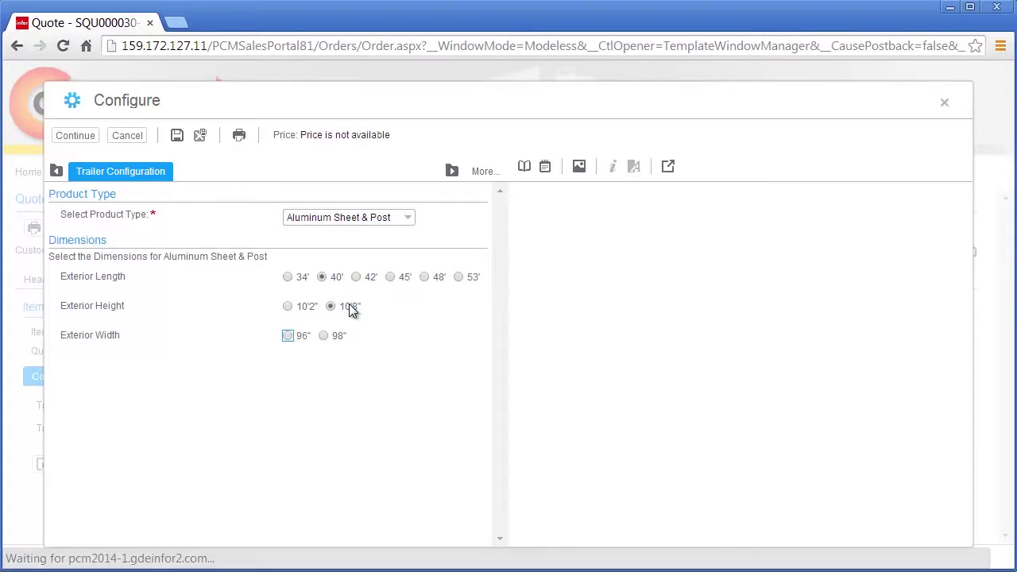
{"action": "left_click", "coordinate": [390, 276]}
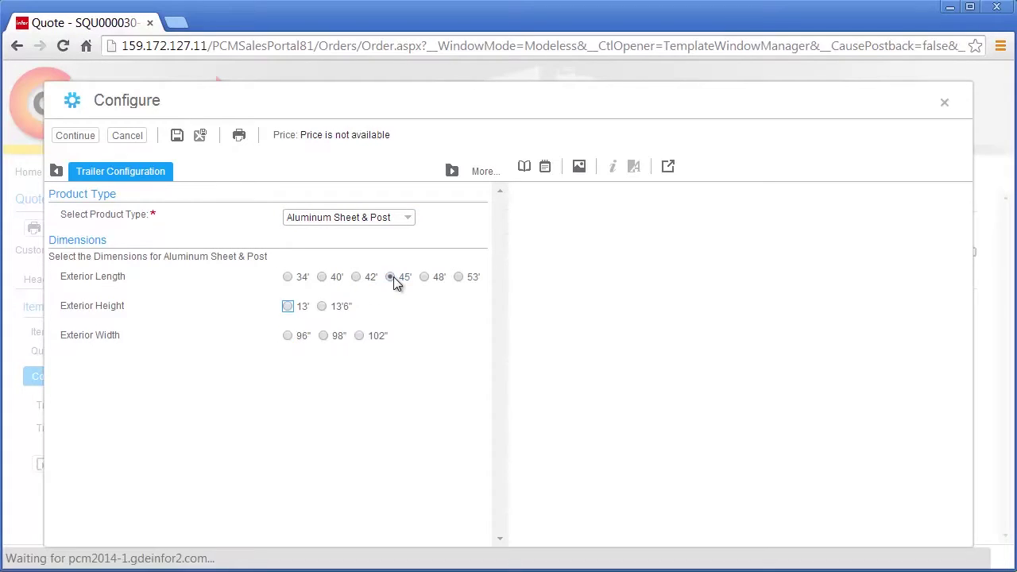
{"action": "left_click", "coordinate": [347, 306]}
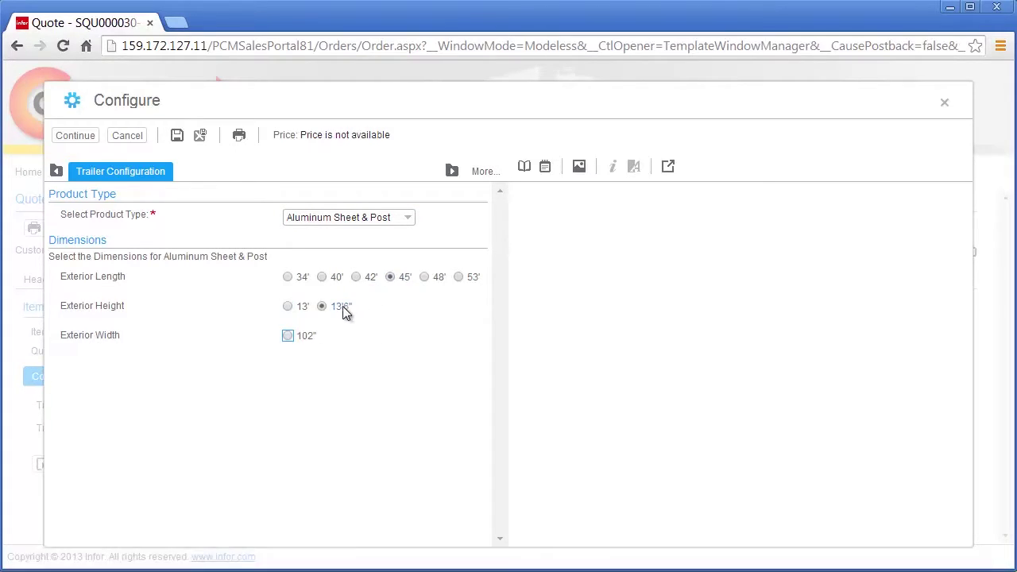
{"action": "left_click", "coordinate": [335, 278]}
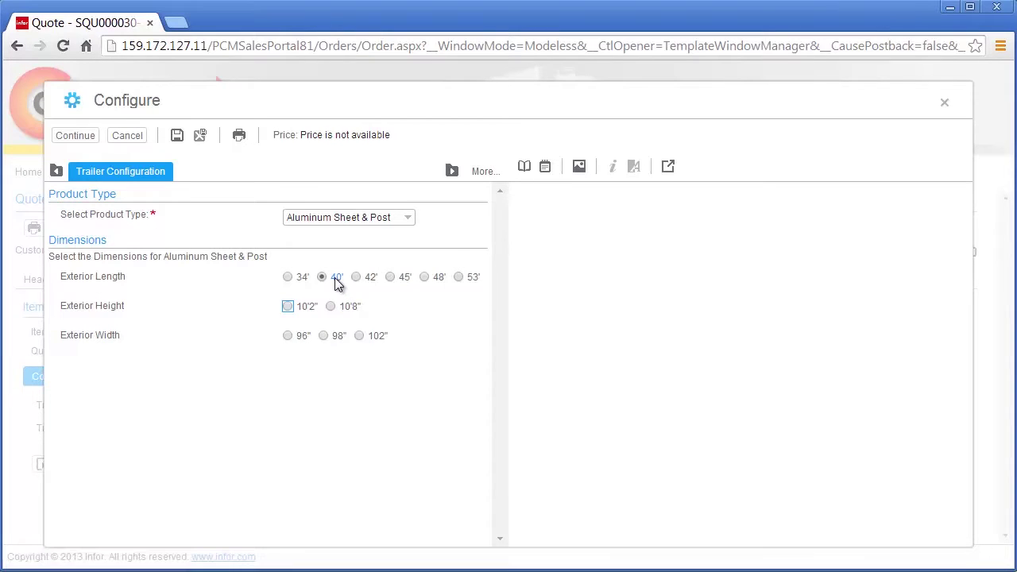
{"action": "left_click", "coordinate": [310, 310]}
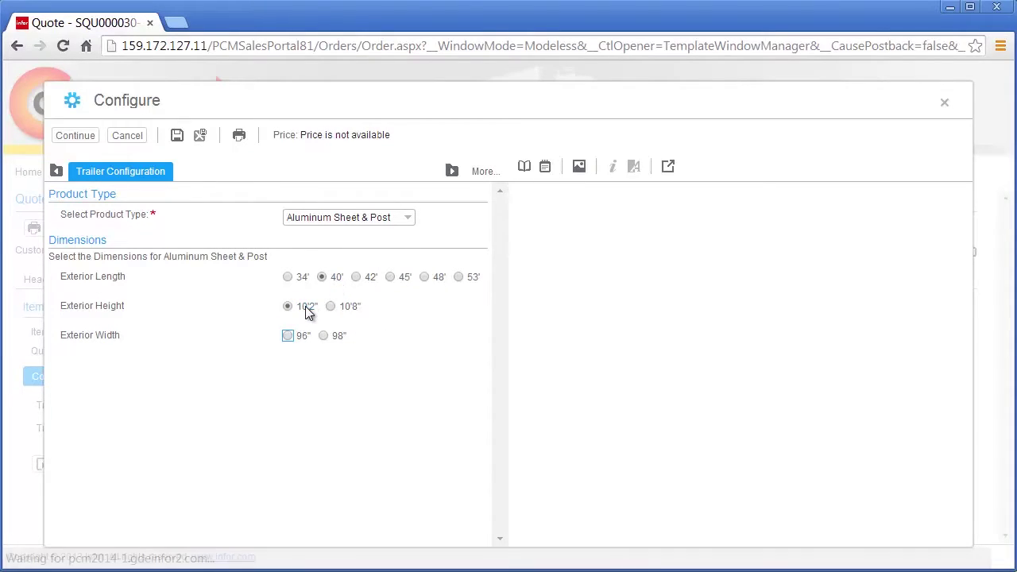
{"action": "left_click", "coordinate": [338, 337]}
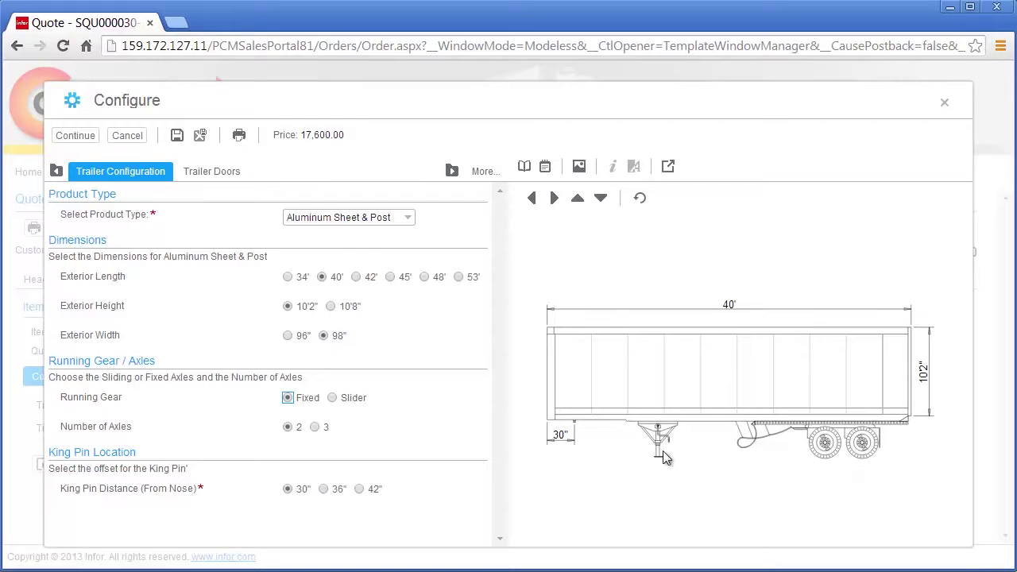
- Switch the trailer to three axles, accept the compatibility notice, and set a 36" kingpin offset
{"action": "left_click", "coordinate": [329, 430]}
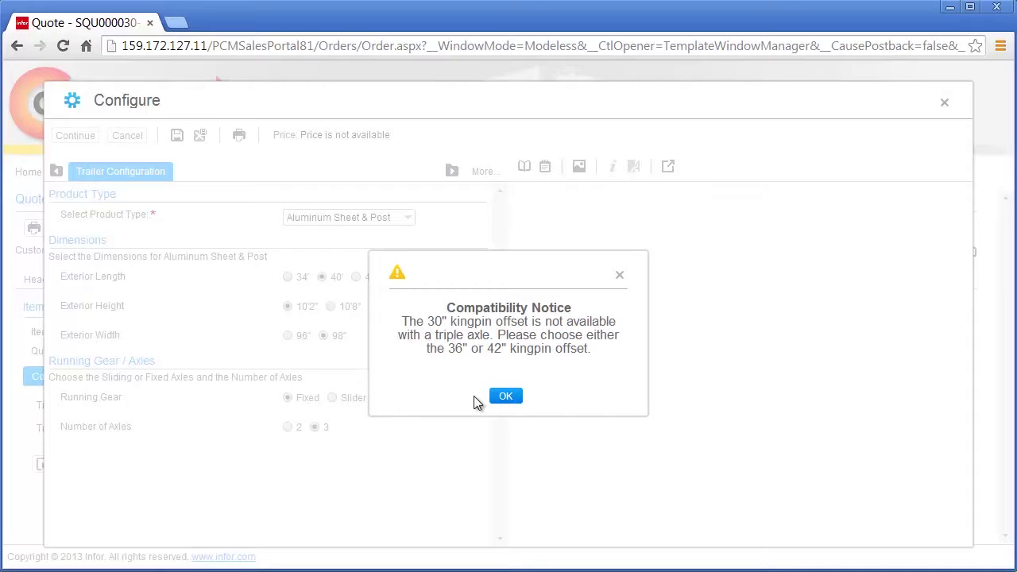
{"action": "left_click", "coordinate": [504, 395]}
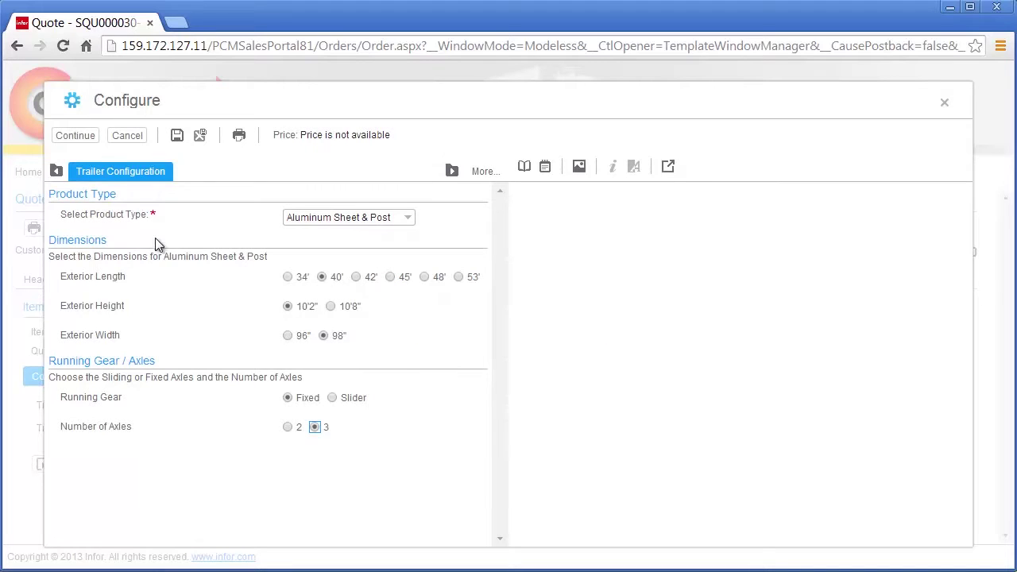
{"action": "left_click", "coordinate": [77, 136]}
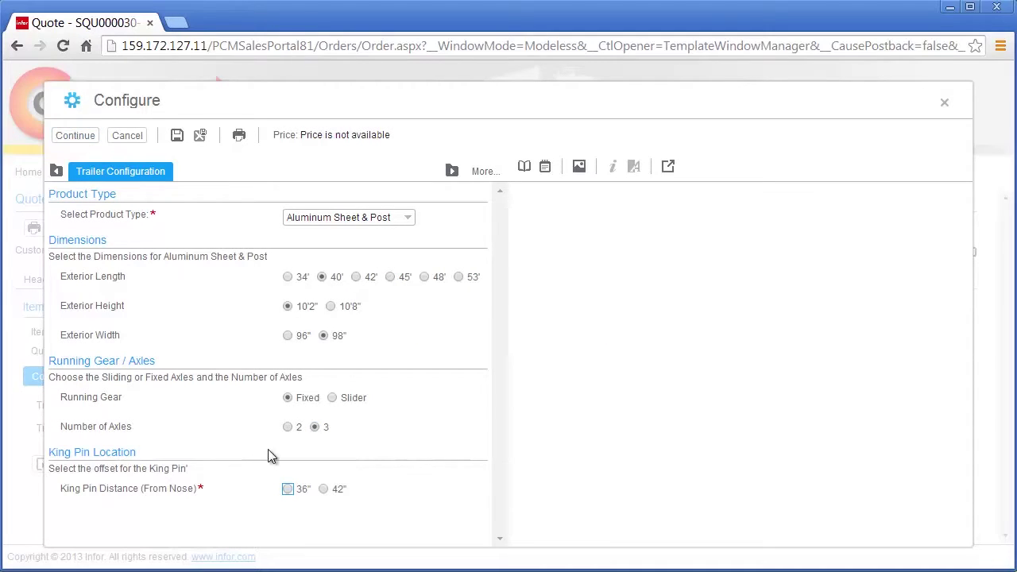
{"action": "left_click", "coordinate": [289, 490]}
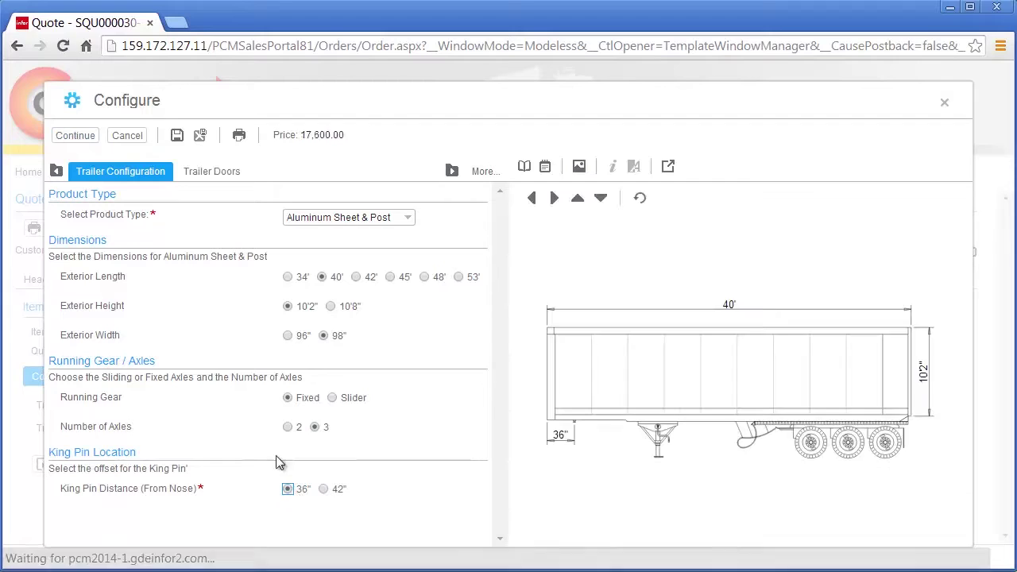
{"action": "left_click", "coordinate": [222, 174]}
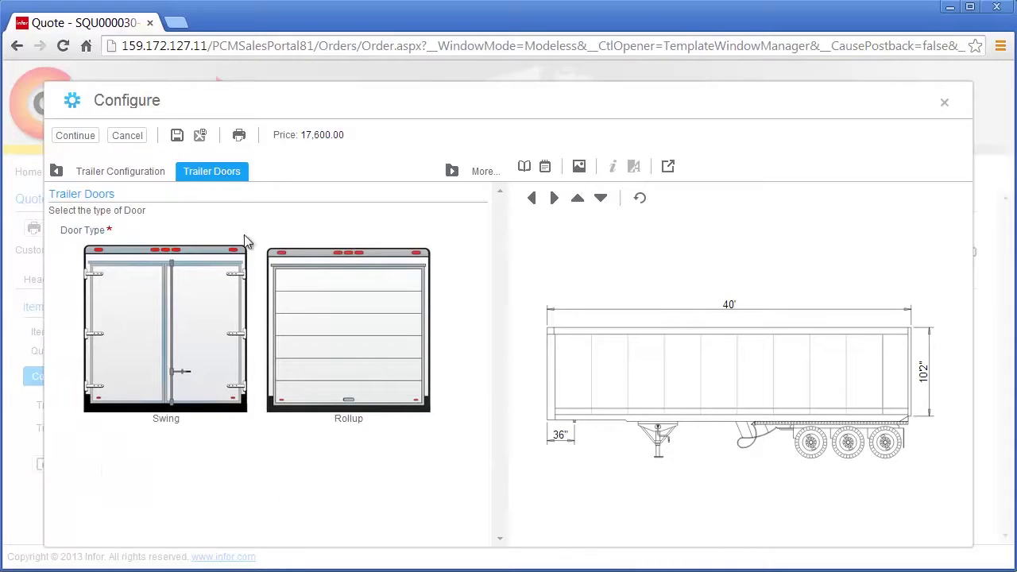
- Choose Rollup doors, a Translucent Roof, 12" crossmember spacing and 16" post spacing
{"action": "left_click", "coordinate": [318, 318]}
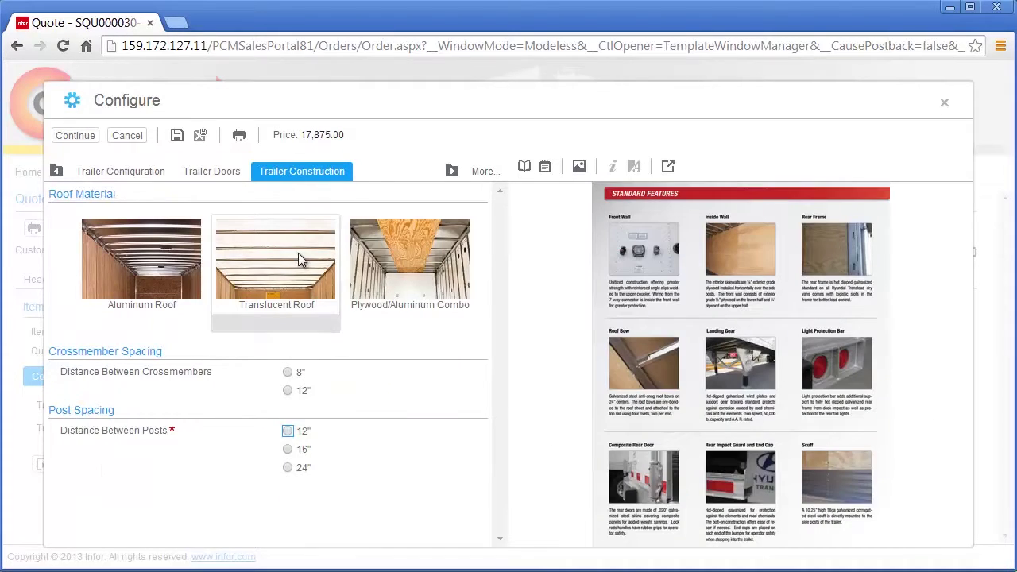
{"action": "left_click", "coordinate": [297, 261]}
{"action": "left_click", "coordinate": [293, 390]}
{"action": "left_click", "coordinate": [294, 431]}
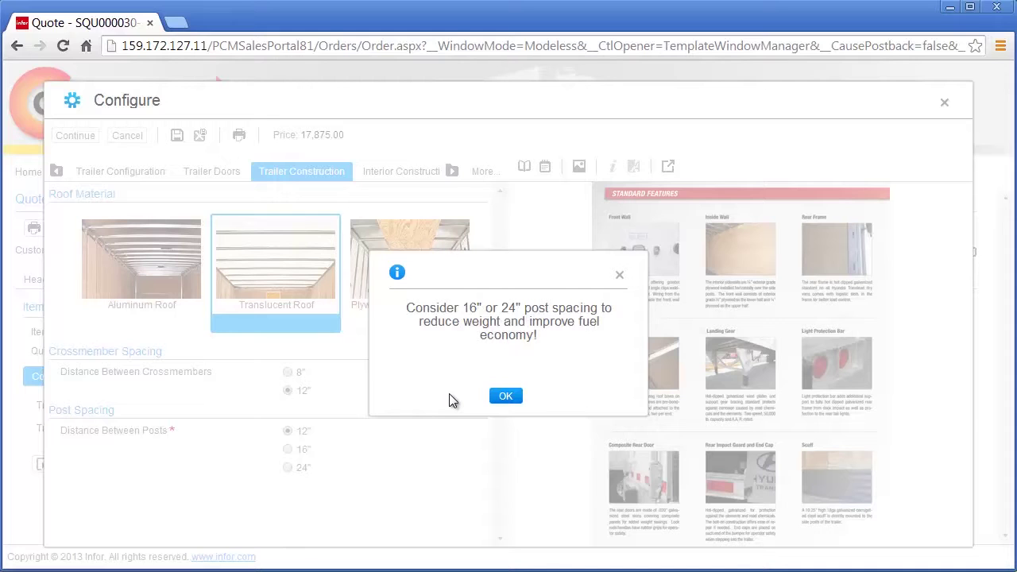
{"action": "left_click", "coordinate": [503, 393]}
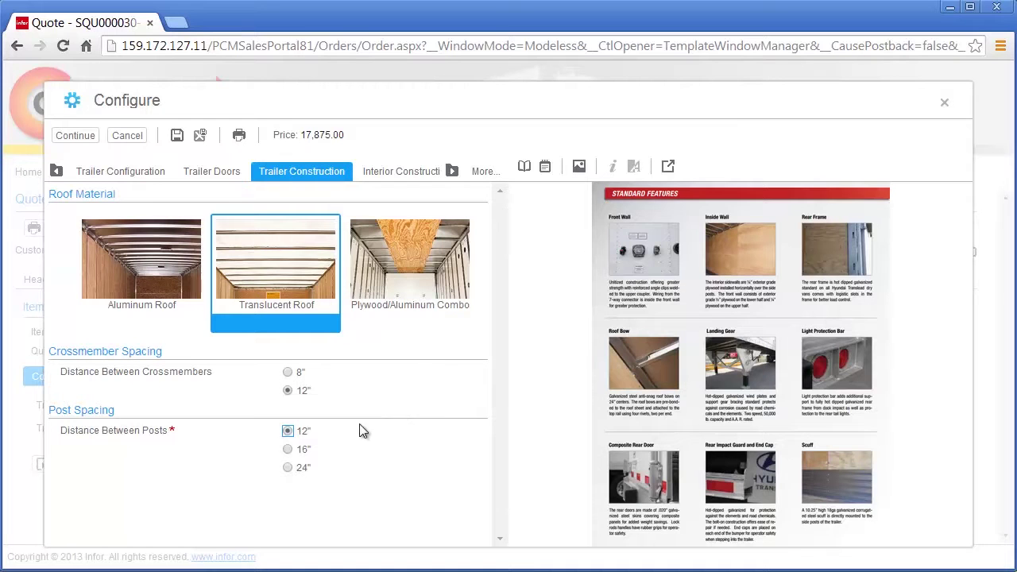
{"action": "left_click", "coordinate": [301, 446]}
{"action": "left_click", "coordinate": [421, 170]}
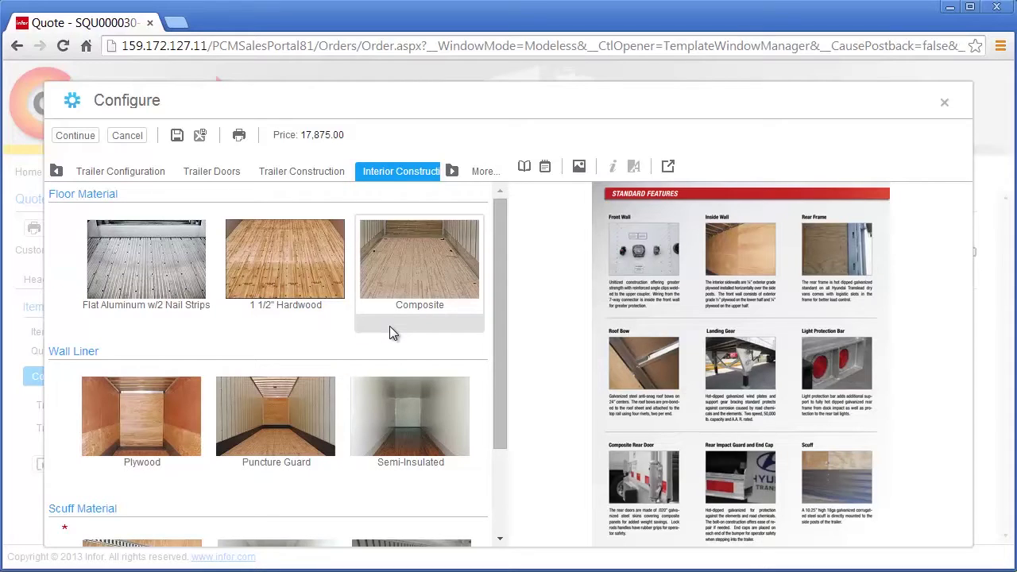
- Select a 1 1/2" Hardwood floor, Plywood wall liner and Corrugated Steel x 12" High scuff material
{"action": "left_click", "coordinate": [313, 279]}
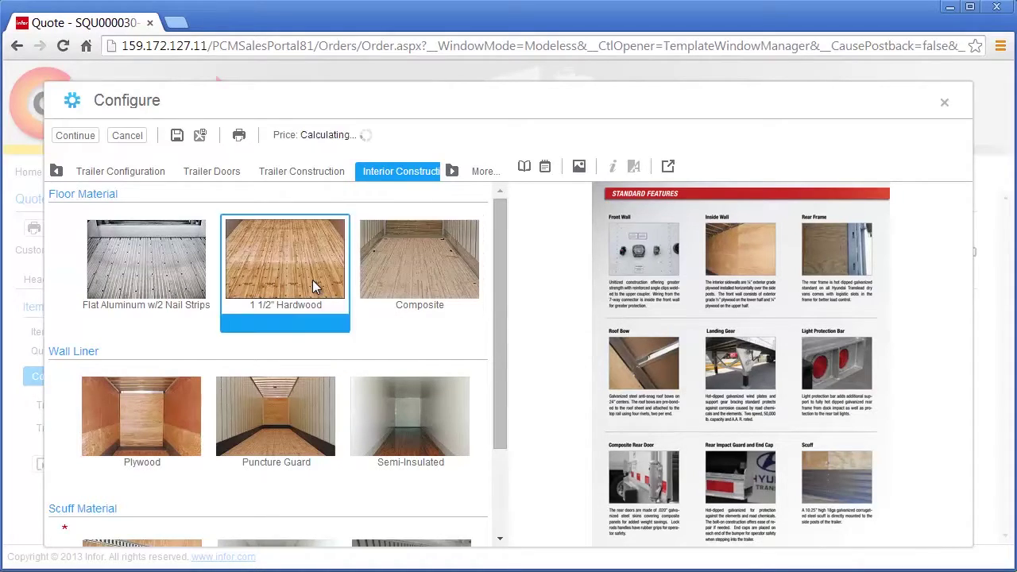
{"action": "scroll", "coordinate": [313, 279], "scroll_direction": "down", "scroll_amount": 3}
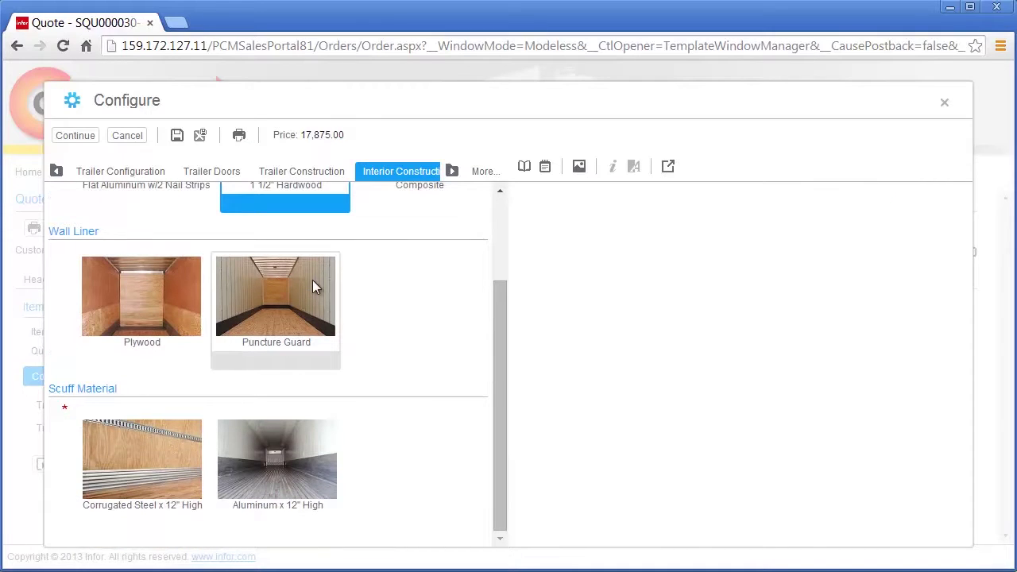
{"action": "left_click", "coordinate": [162, 289]}
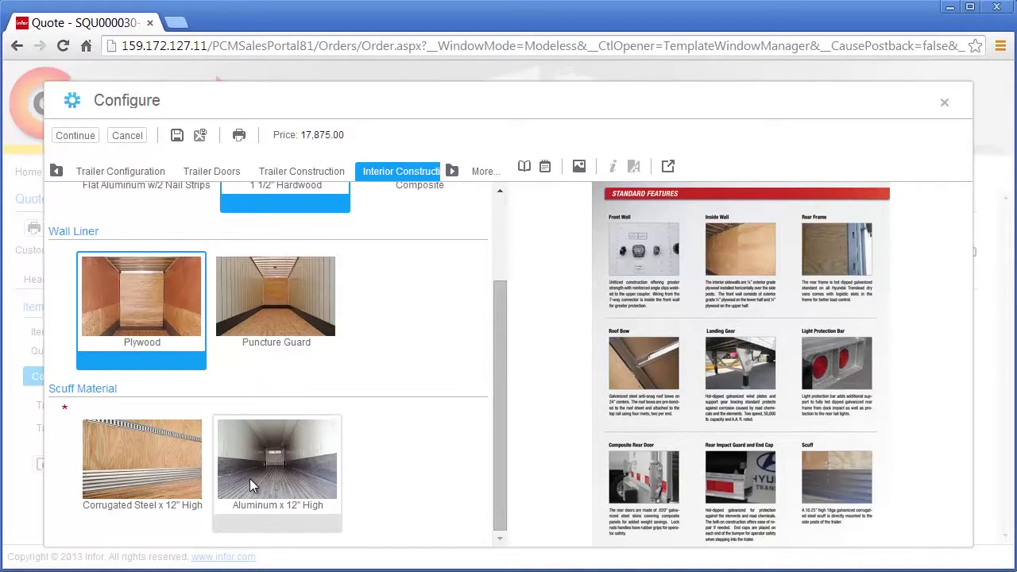
{"action": "left_click", "coordinate": [162, 474]}
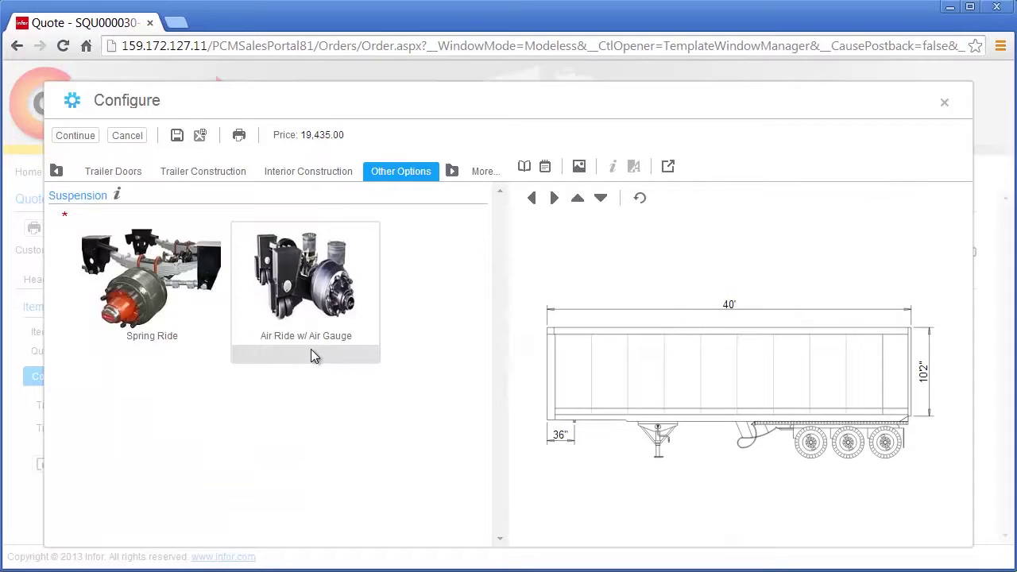
- Read through the Intraax suspension brochure, then choose Air Ride w/ Air Gauge suspension
{"action": "left_click", "coordinate": [117, 195]}
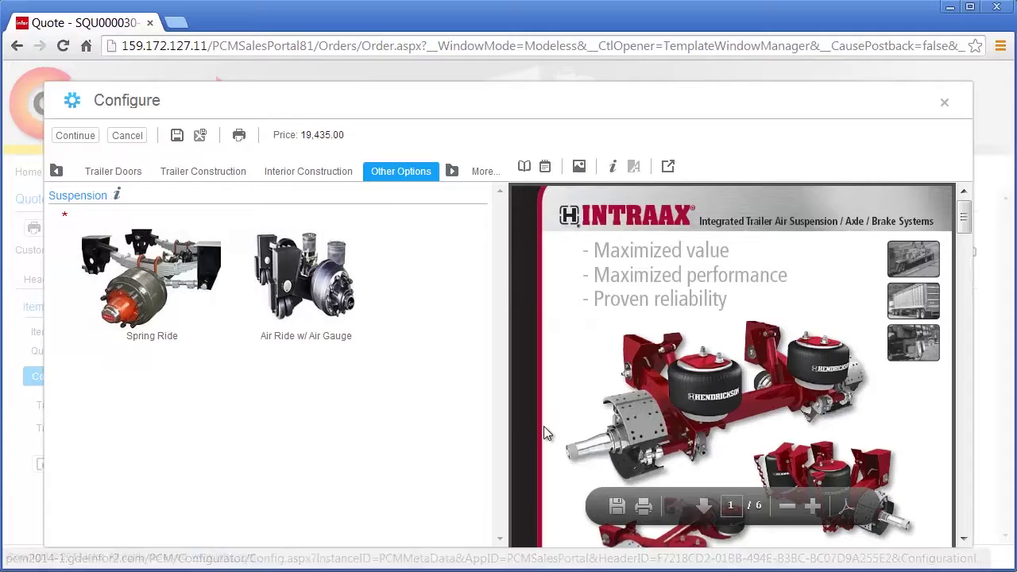
{"action": "scroll", "coordinate": [545, 433], "scroll_direction": "down", "scroll_amount": 5}
{"action": "scroll", "coordinate": [545, 433], "scroll_direction": "down", "scroll_amount": 8}
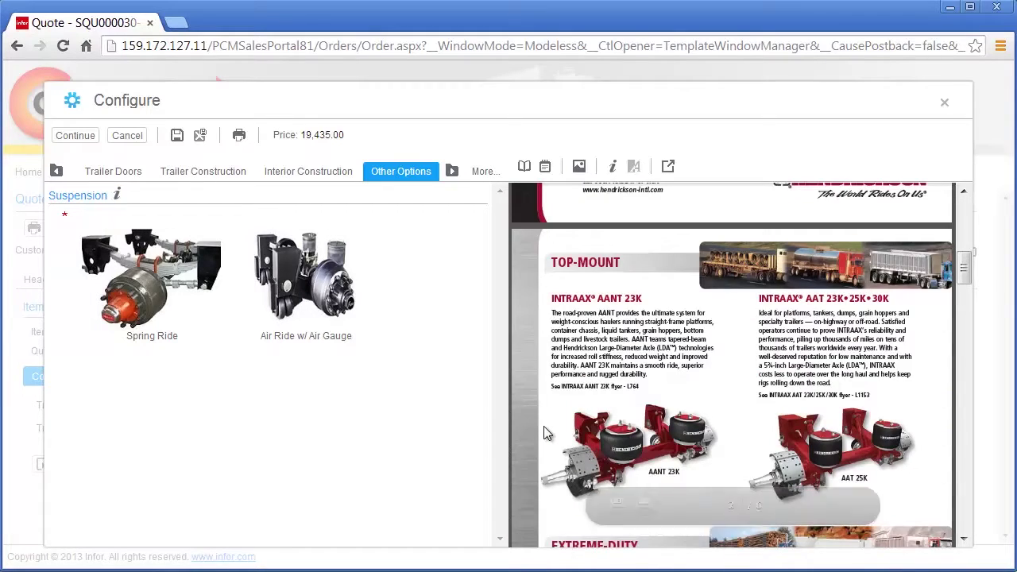
{"action": "scroll", "coordinate": [545, 433], "scroll_direction": "down", "scroll_amount": 8}
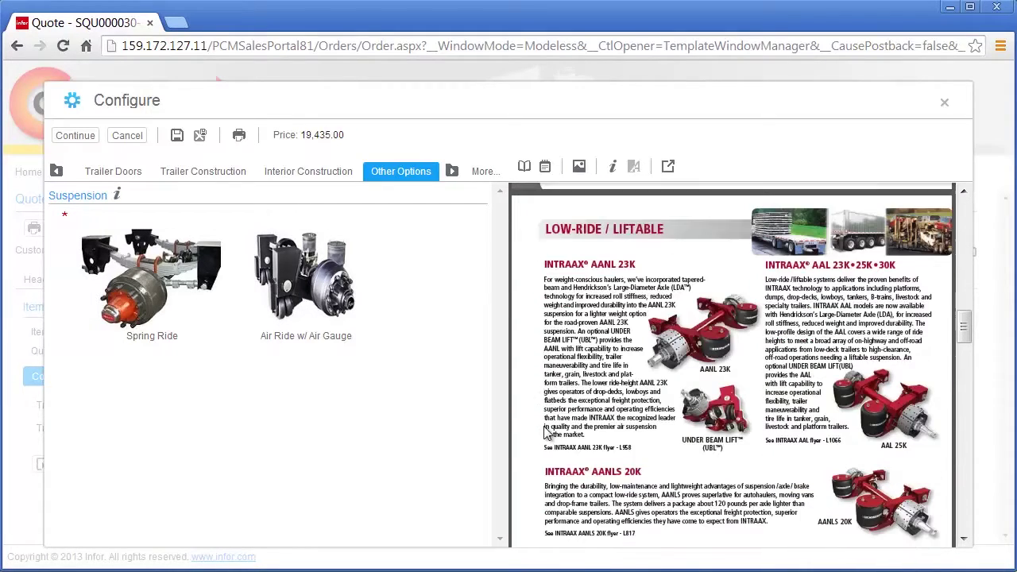
{"action": "left_click", "coordinate": [342, 308]}
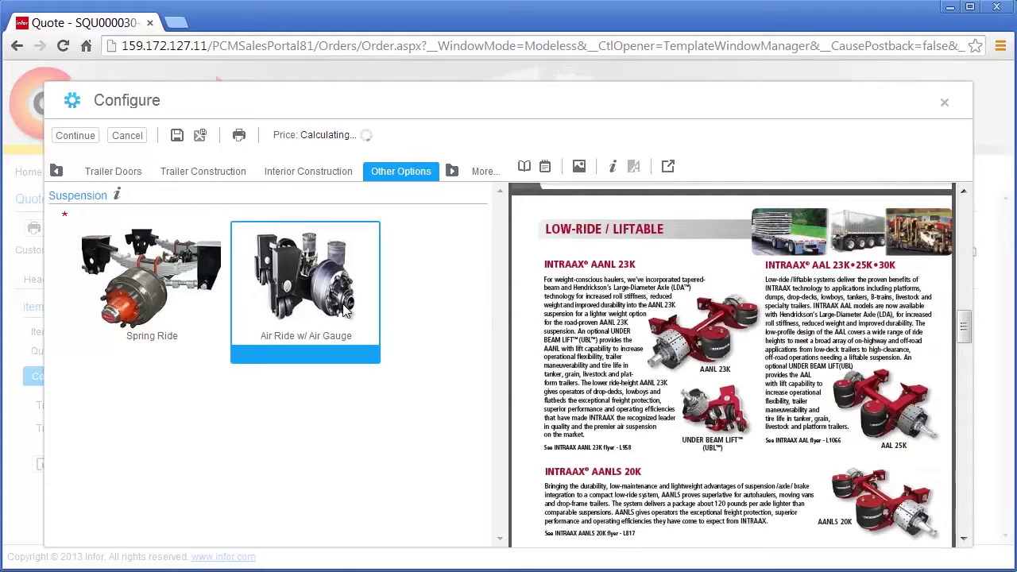
{"action": "scroll", "coordinate": [343, 308], "scroll_direction": "down", "scroll_amount": 1}
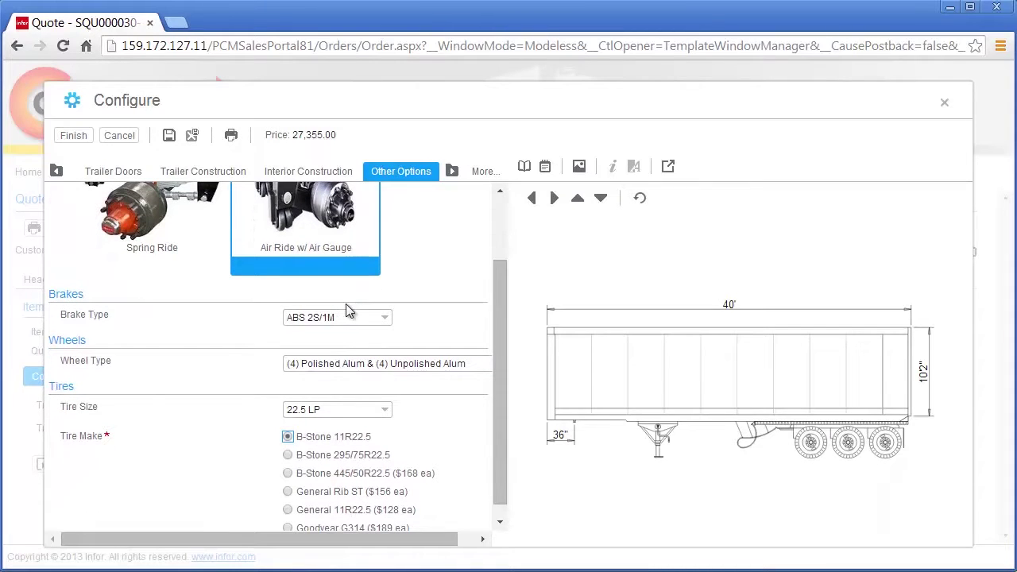
- Review pricing and summary, change the doors from Rollup to Swing (27,450.00), and finish configuring
{"action": "left_click", "coordinate": [544, 168]}
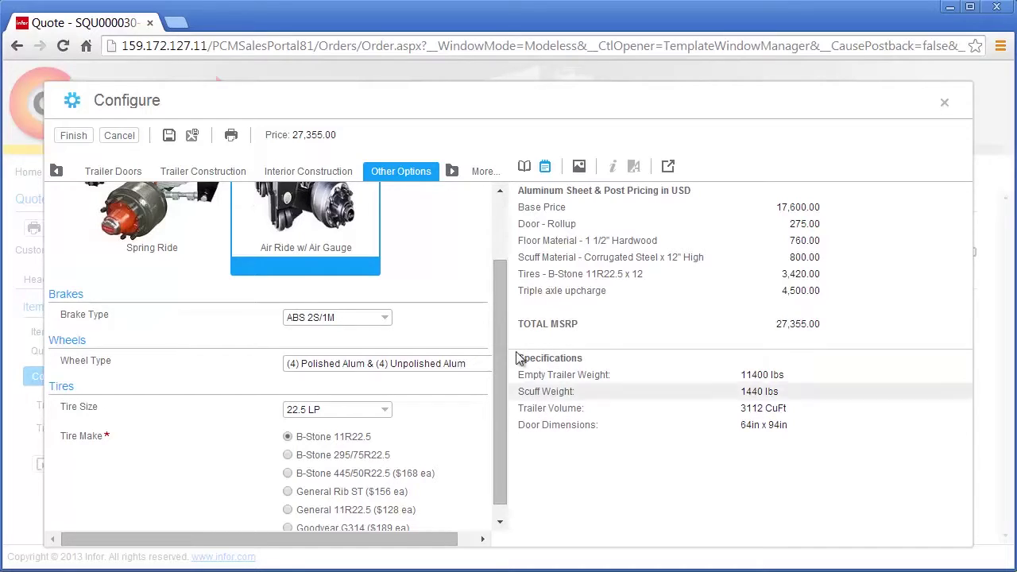
{"action": "left_click", "coordinate": [525, 168]}
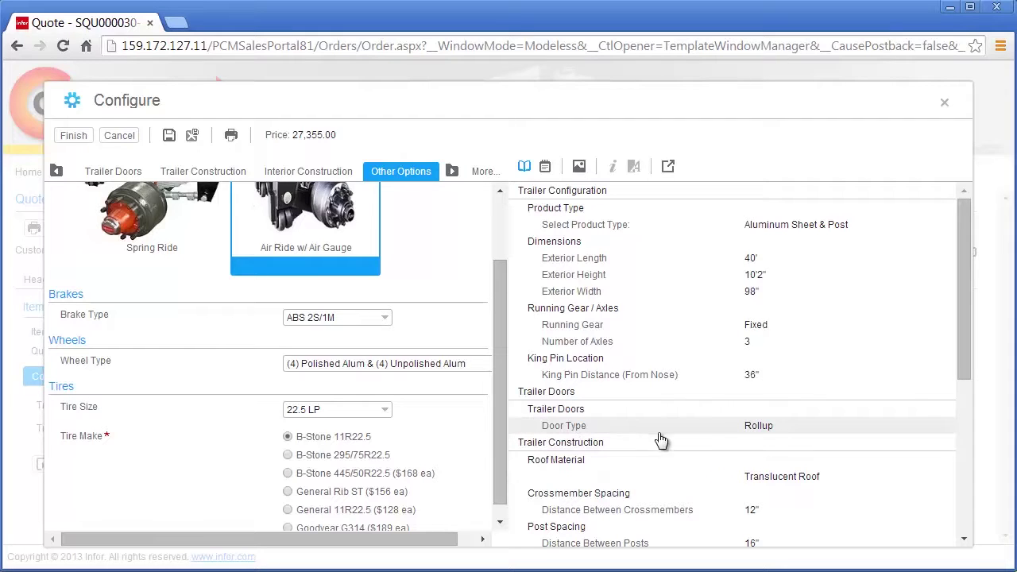
{"action": "left_click", "coordinate": [718, 436]}
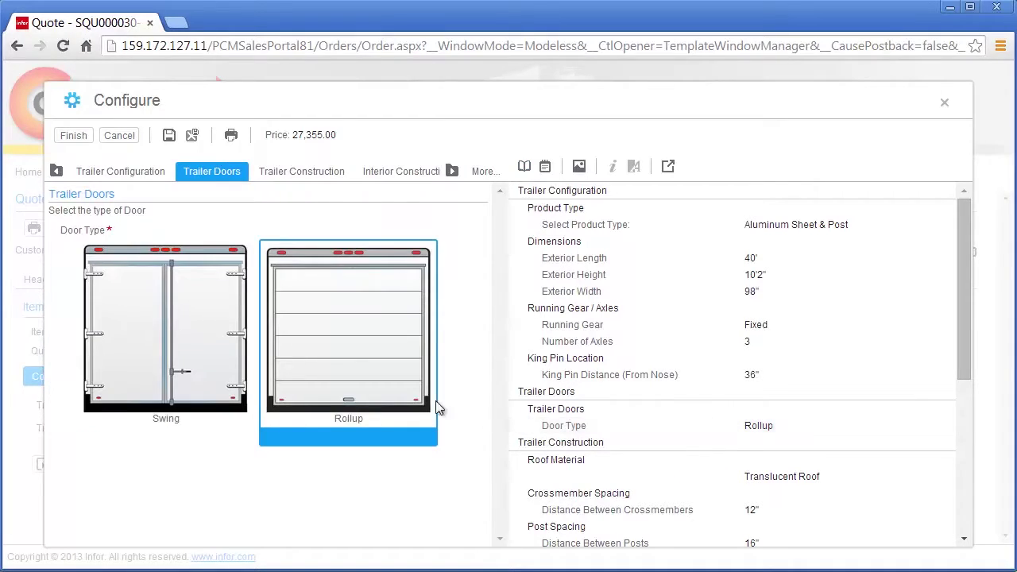
{"action": "left_click", "coordinate": [176, 399]}
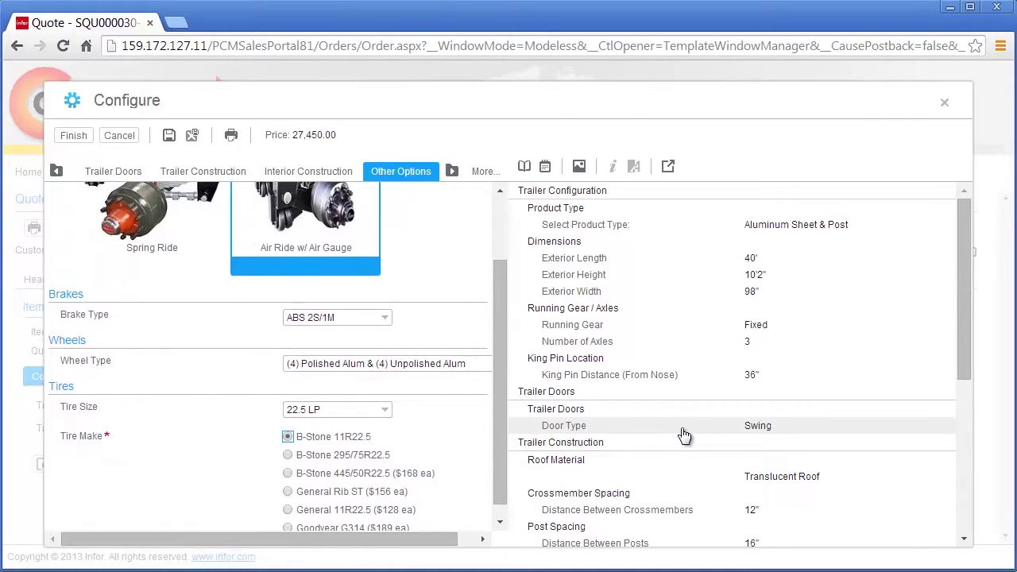
{"action": "left_click", "coordinate": [545, 167]}
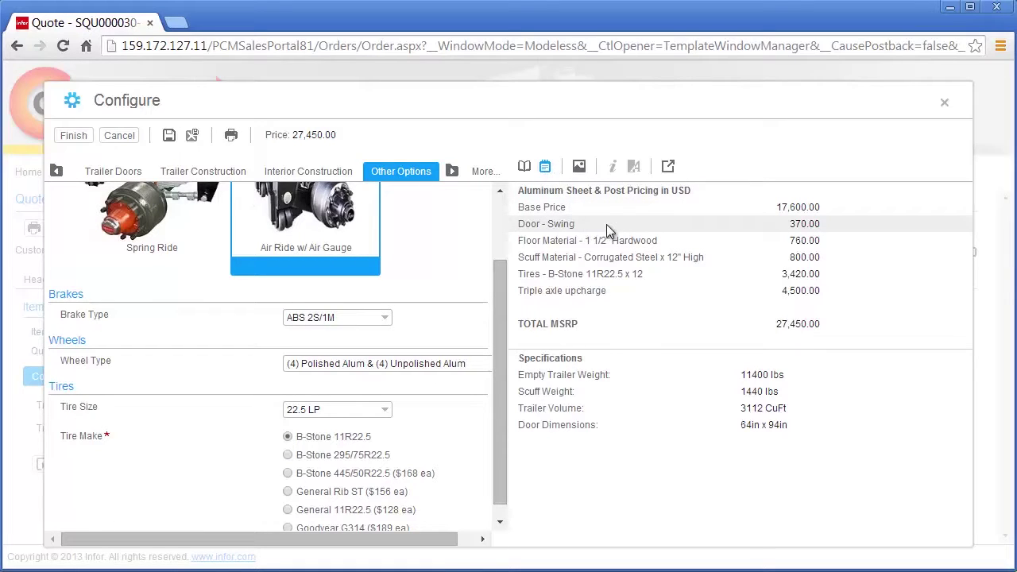
{"action": "left_click", "coordinate": [73, 135]}
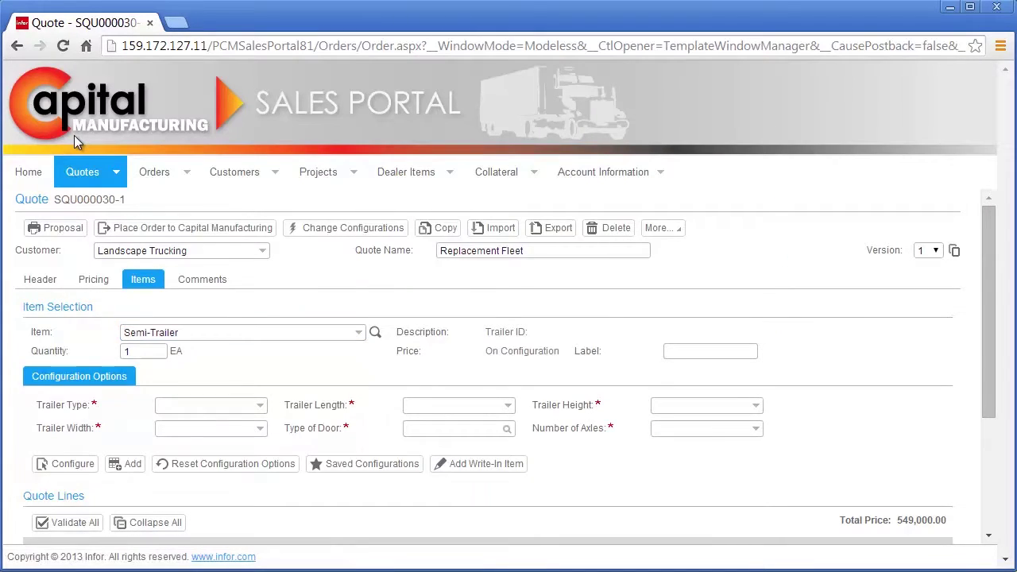
- Check the drawing of the configured Semi-Trailer on quote line 1, then close it
{"action": "scroll", "coordinate": [278, 374], "scroll_direction": "down", "scroll_amount": 3}
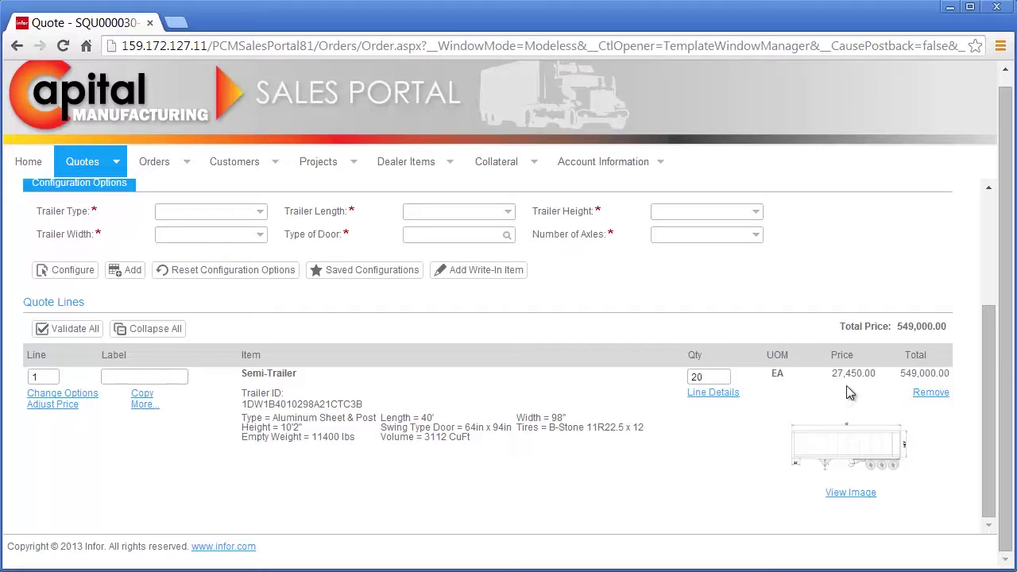
{"action": "left_click", "coordinate": [857, 493]}
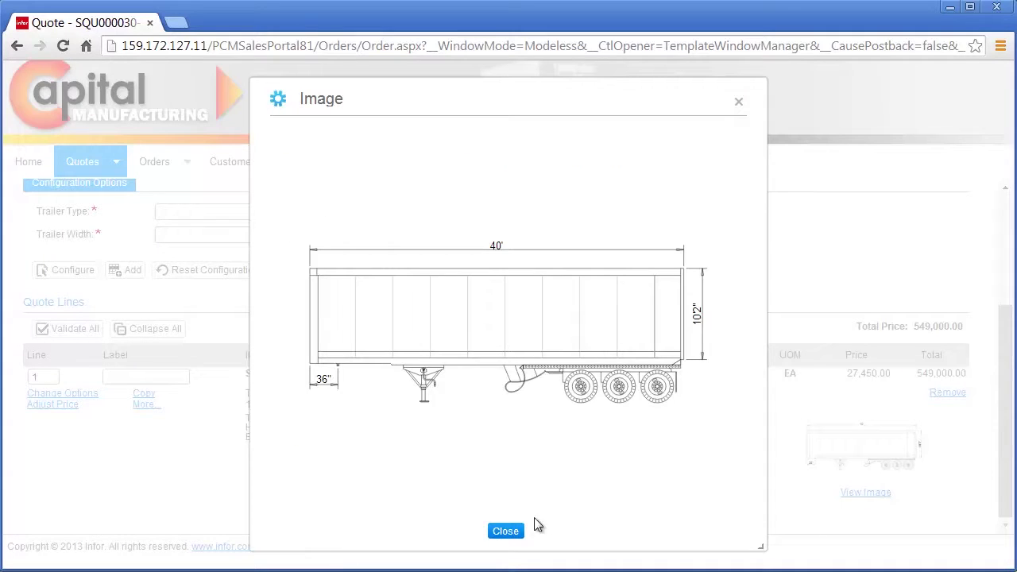
{"action": "left_click", "coordinate": [518, 530]}
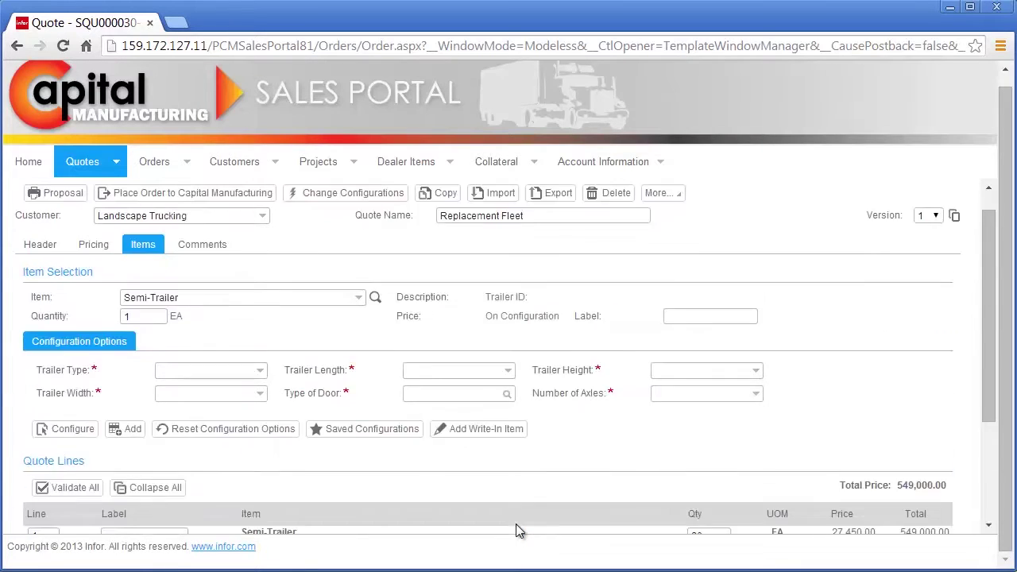
- Set up 5 Z-Plate trailers at 48' length, 10'2" height and 98" width
{"action": "double_click", "coordinate": [133, 351]}
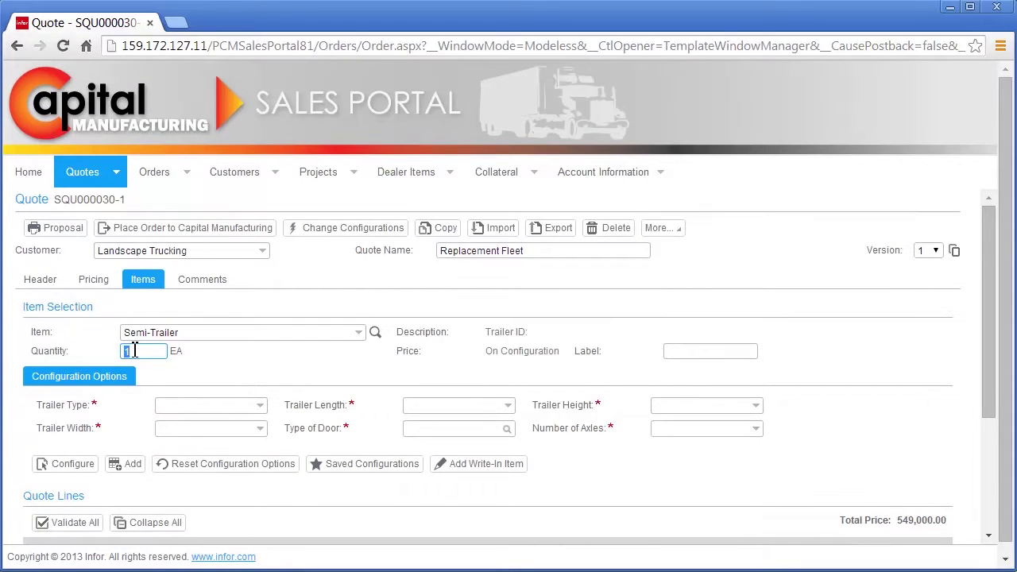
{"action": "type", "text": "5"}
{"action": "left_click", "coordinate": [261, 409]}
{"action": "left_click", "coordinate": [241, 438]}
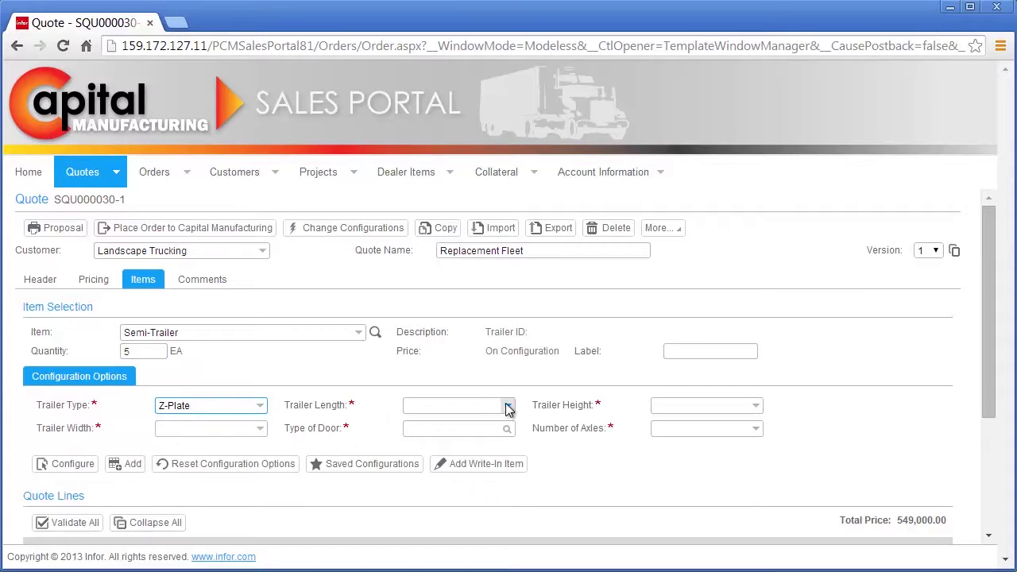
{"action": "left_click", "coordinate": [508, 407]}
{"action": "left_click", "coordinate": [445, 502]}
{"action": "left_click", "coordinate": [756, 406]}
{"action": "left_click", "coordinate": [732, 439]}
{"action": "left_click", "coordinate": [260, 429]}
{"action": "left_click", "coordinate": [240, 460]}
- Give them Swing doors and 3 axles, add them as a quote line, and view the drawing
{"action": "left_click", "coordinate": [506, 429]}
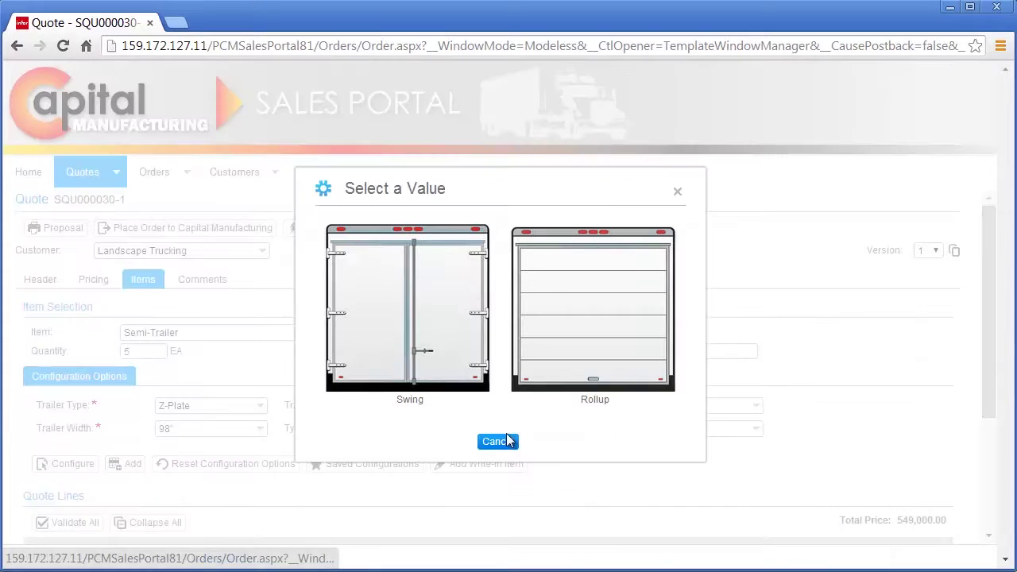
{"action": "left_click", "coordinate": [459, 391]}
{"action": "left_click", "coordinate": [728, 430]}
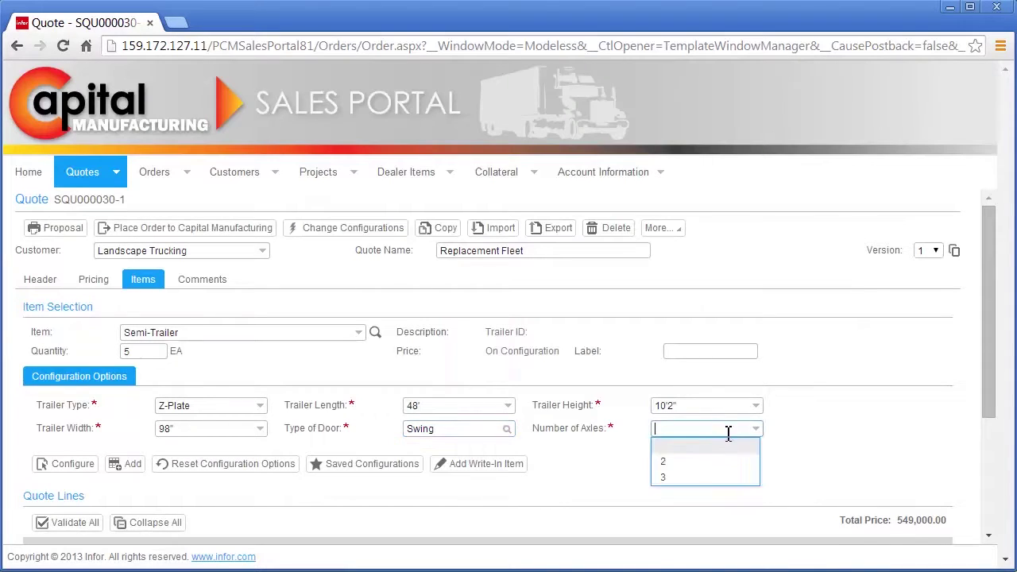
{"action": "left_click", "coordinate": [677, 478]}
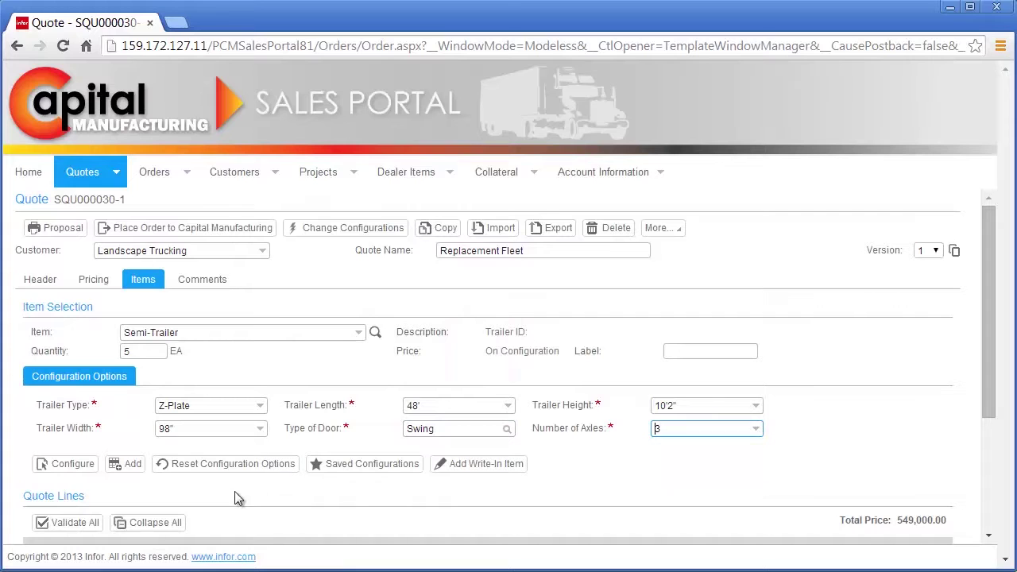
{"action": "left_click", "coordinate": [135, 463]}
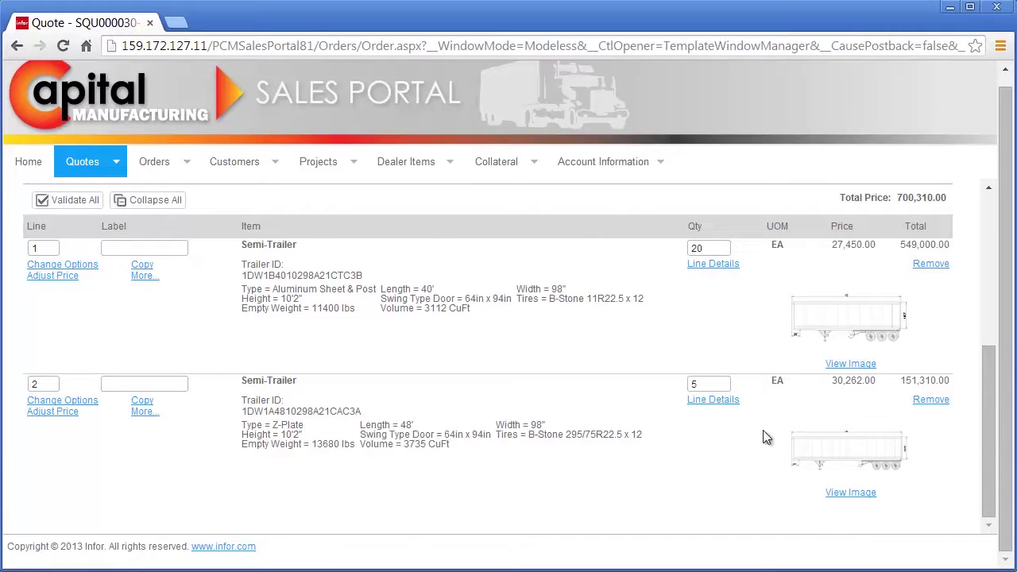
{"action": "left_click", "coordinate": [847, 492]}
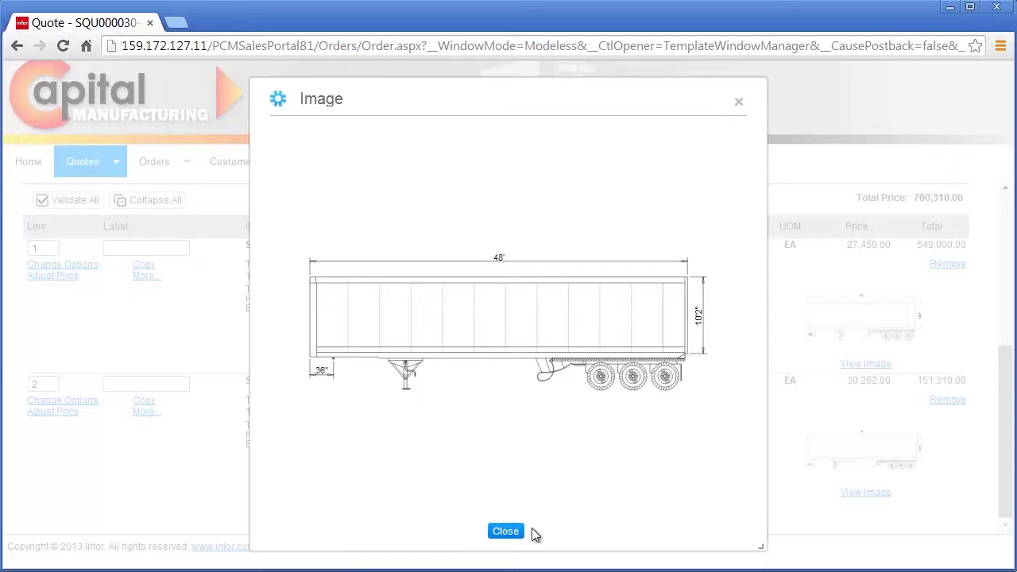
{"action": "left_click", "coordinate": [496, 533]}
{"action": "scroll", "coordinate": [494, 537], "scroll_direction": "up", "scroll_amount": 5}
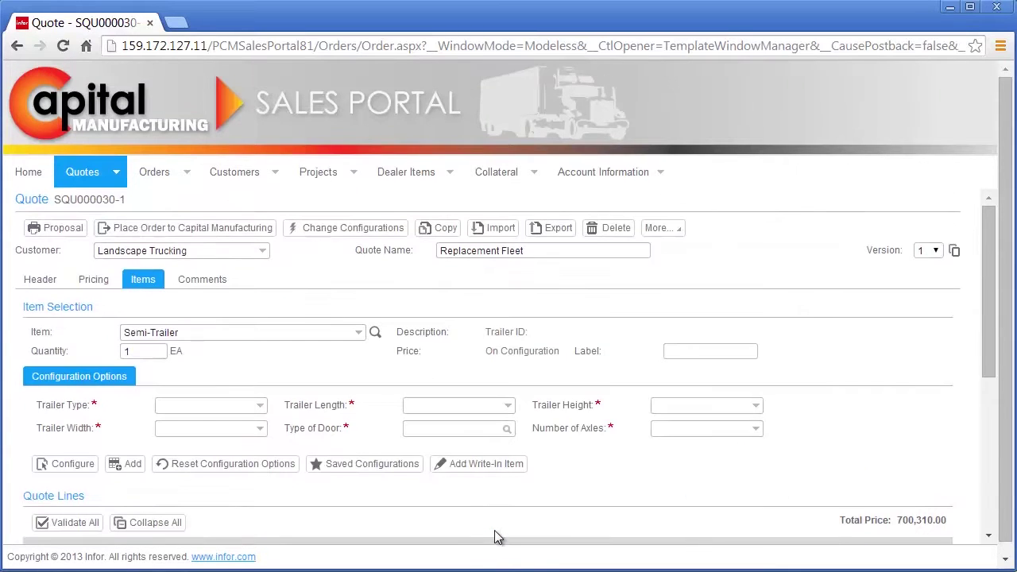
- Add 25 underbody toolboxes 1330009BP from Add-on Parts as a new quote line
{"action": "left_click", "coordinate": [376, 334]}
{"action": "left_click", "coordinate": [186, 187]}
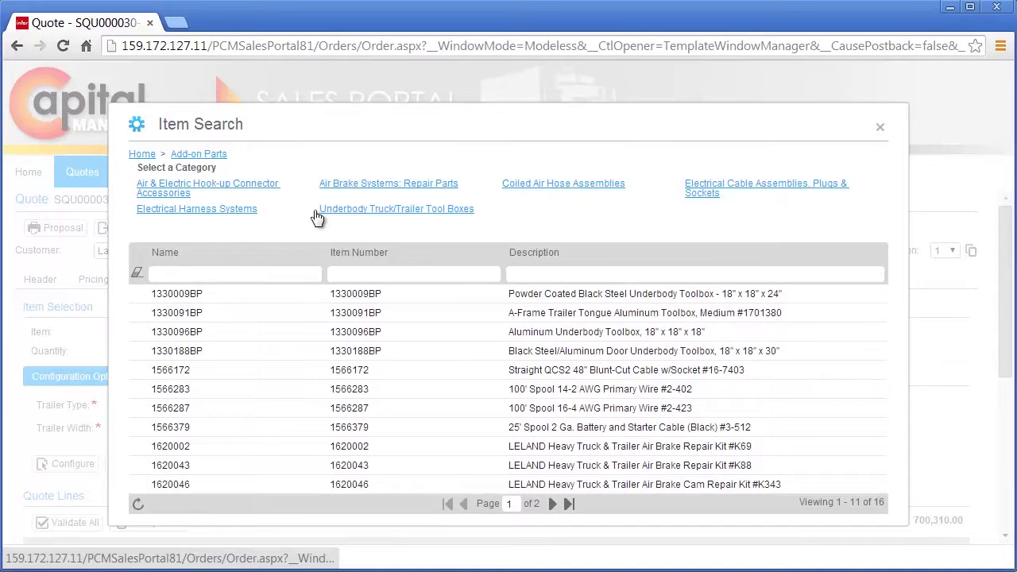
{"action": "left_click", "coordinate": [340, 211]}
{"action": "double_click", "coordinate": [352, 294]}
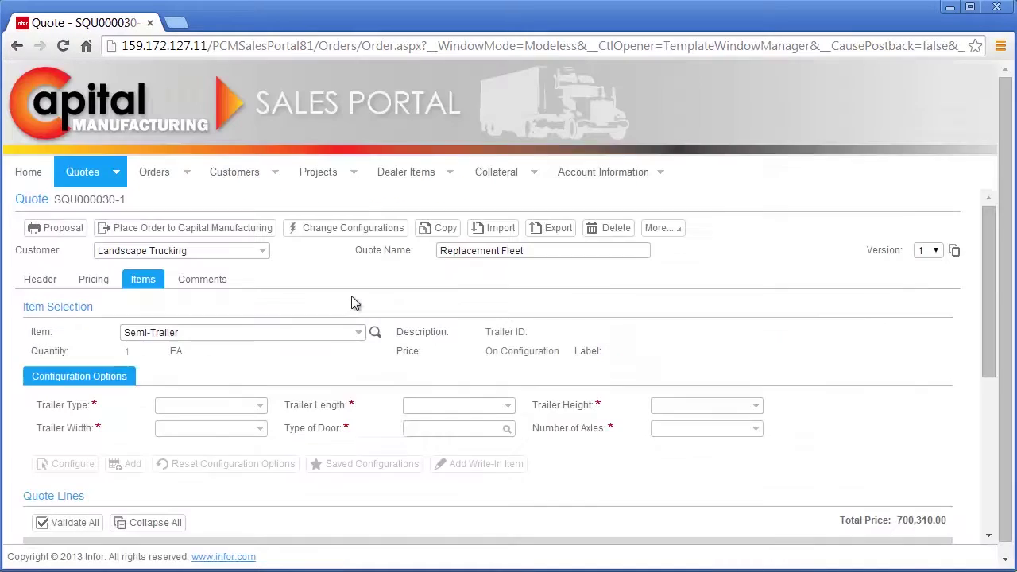
{"action": "double_click", "coordinate": [126, 352]}
{"action": "type", "text": "25"}
{"action": "left_click", "coordinate": [54, 382]}
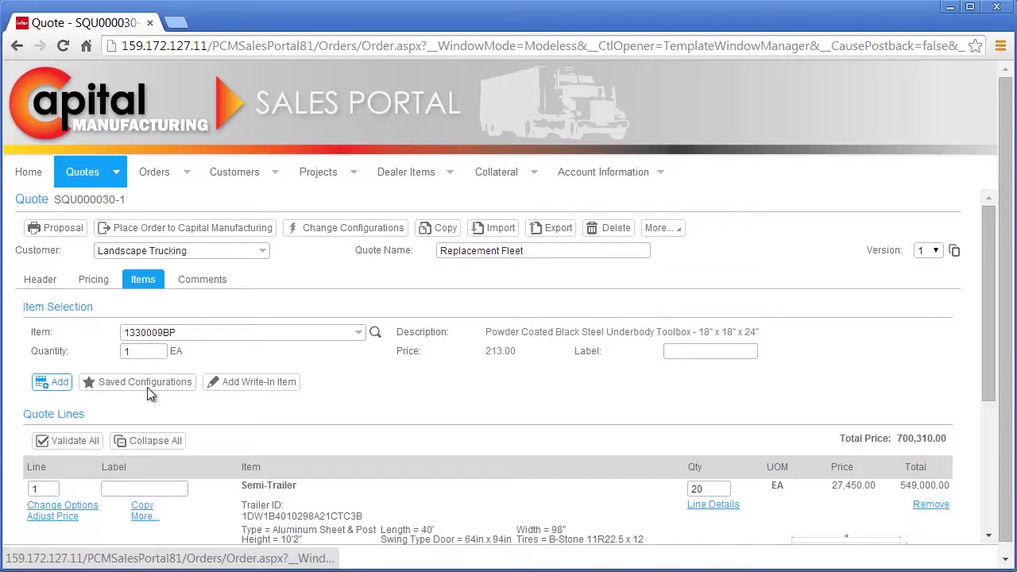
- Check the new 5,325.00 line and the 705,635.00 total, then bring up the pricing summary
{"action": "scroll", "coordinate": [238, 426], "scroll_direction": "down", "scroll_amount": 5}
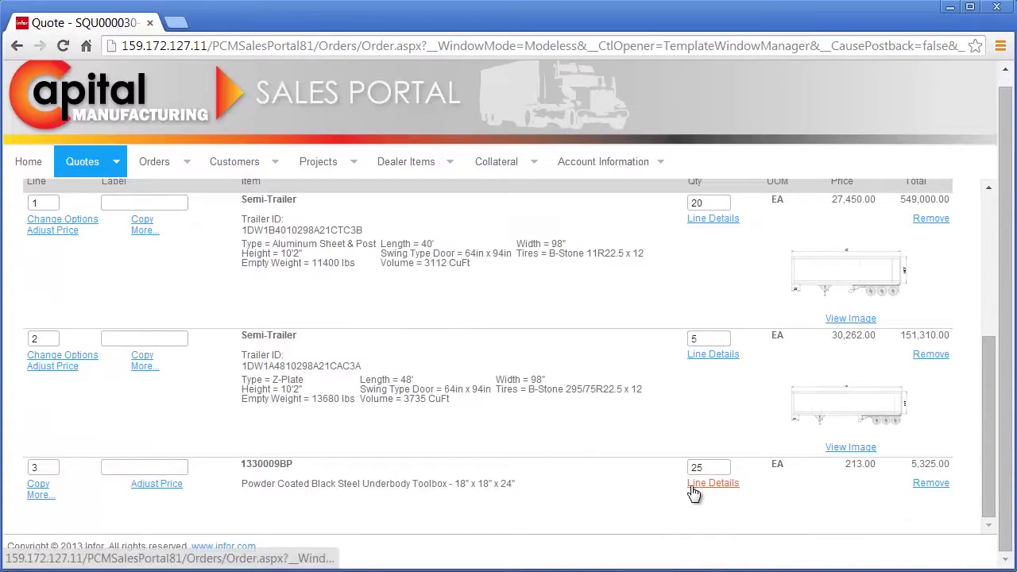
{"action": "scroll", "coordinate": [693, 493], "scroll_direction": "down", "scroll_amount": 1}
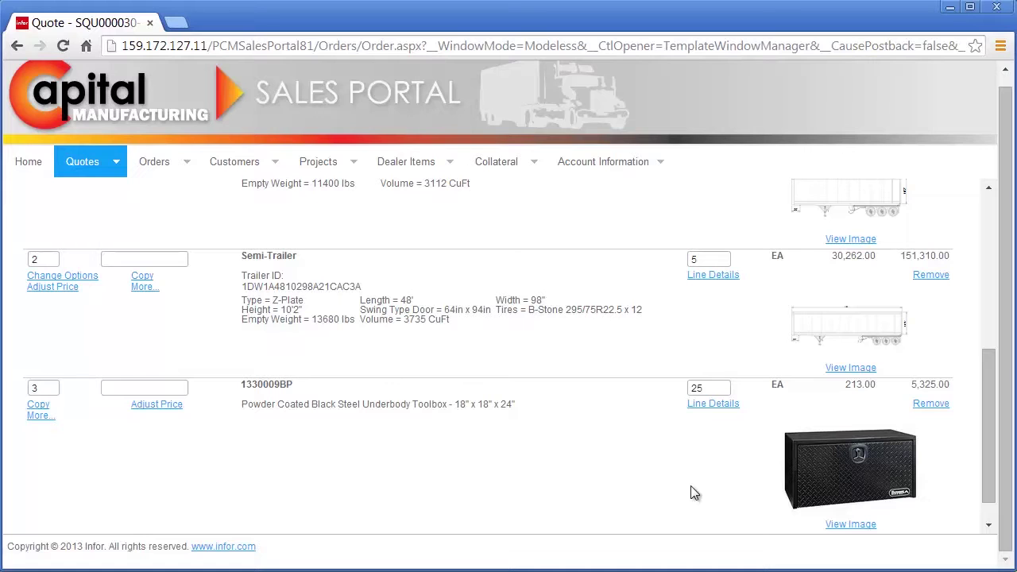
{"action": "scroll", "coordinate": [693, 493], "scroll_direction": "up", "scroll_amount": 6}
{"action": "scroll", "coordinate": [403, 454], "scroll_direction": "up", "scroll_amount": 1}
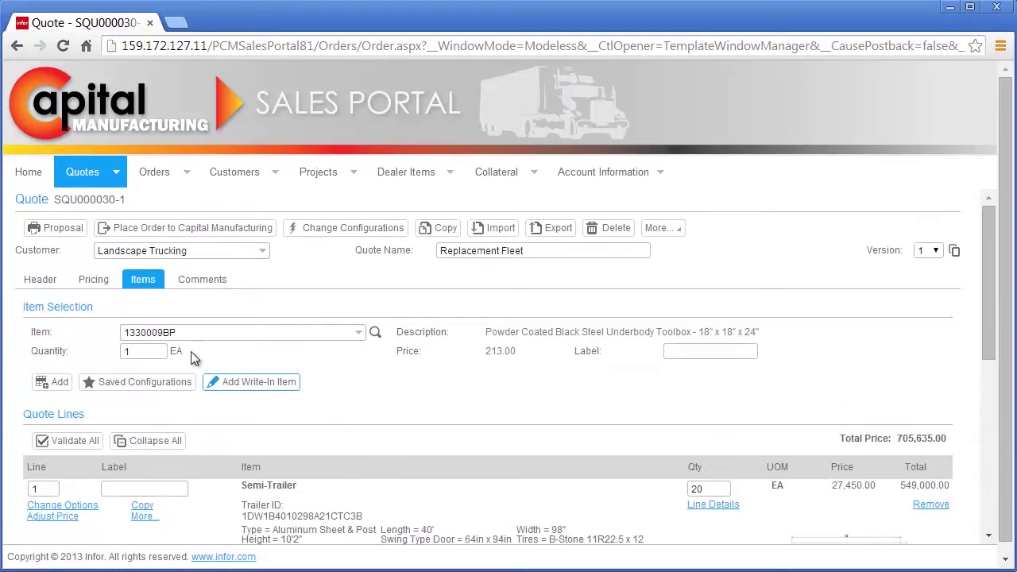
{"action": "left_click", "coordinate": [104, 279]}
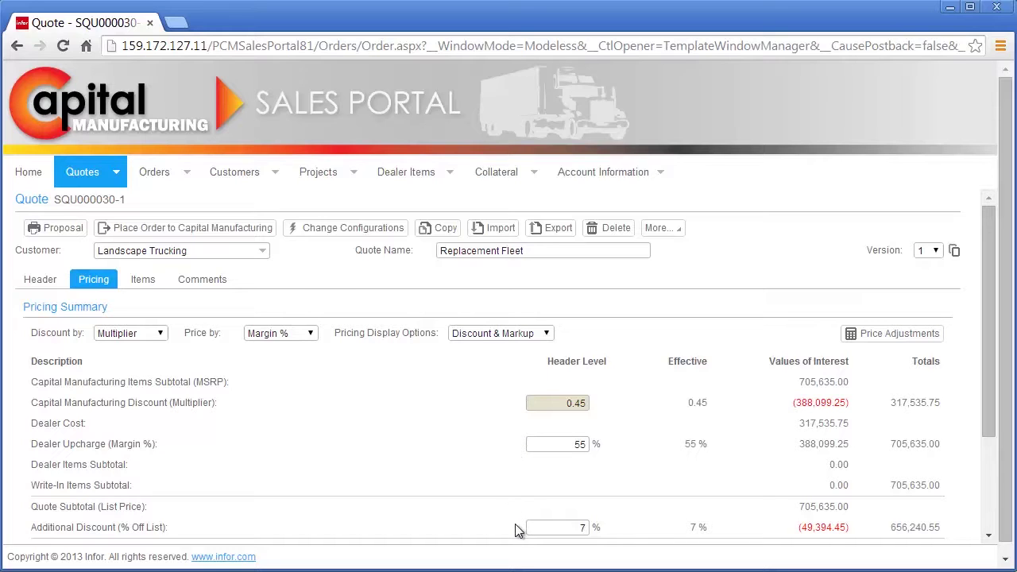
- Review the 7% discount and 656,240.55 final customer price, then start a proposal
{"action": "scroll", "coordinate": [515, 528], "scroll_direction": "down", "scroll_amount": 3}
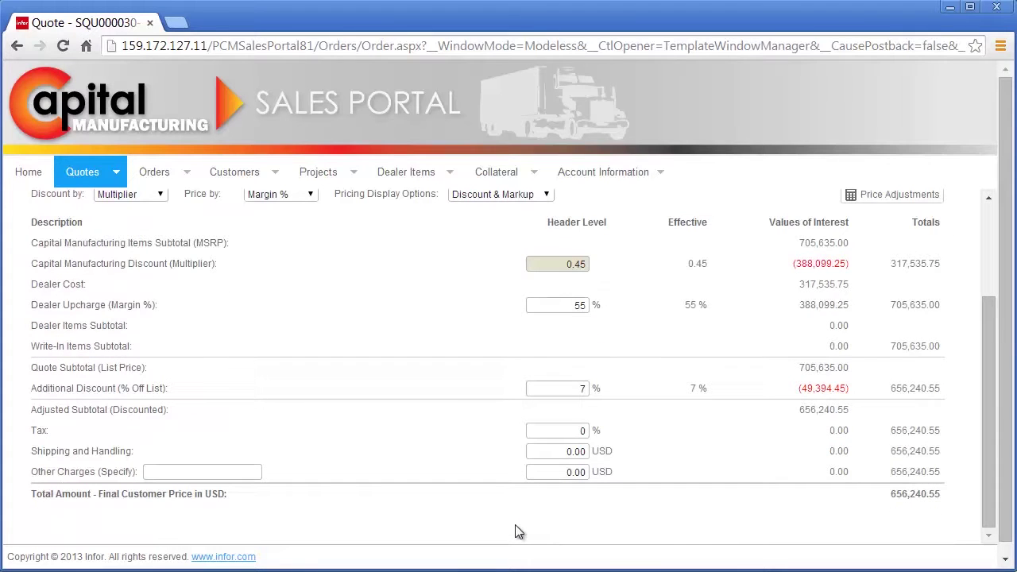
{"action": "scroll", "coordinate": [516, 531], "scroll_direction": "up", "scroll_amount": 3}
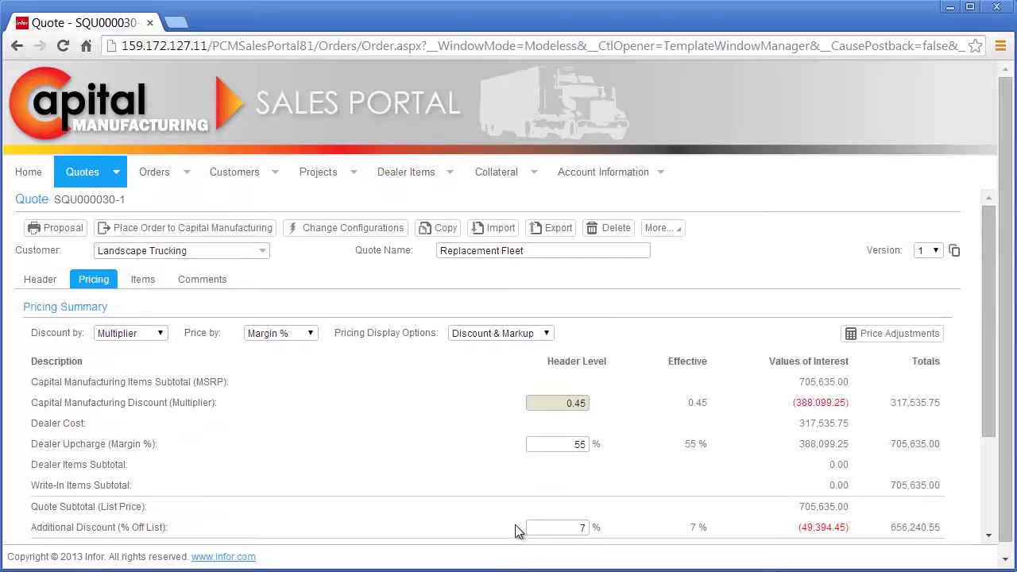
{"action": "left_click", "coordinate": [74, 231]}
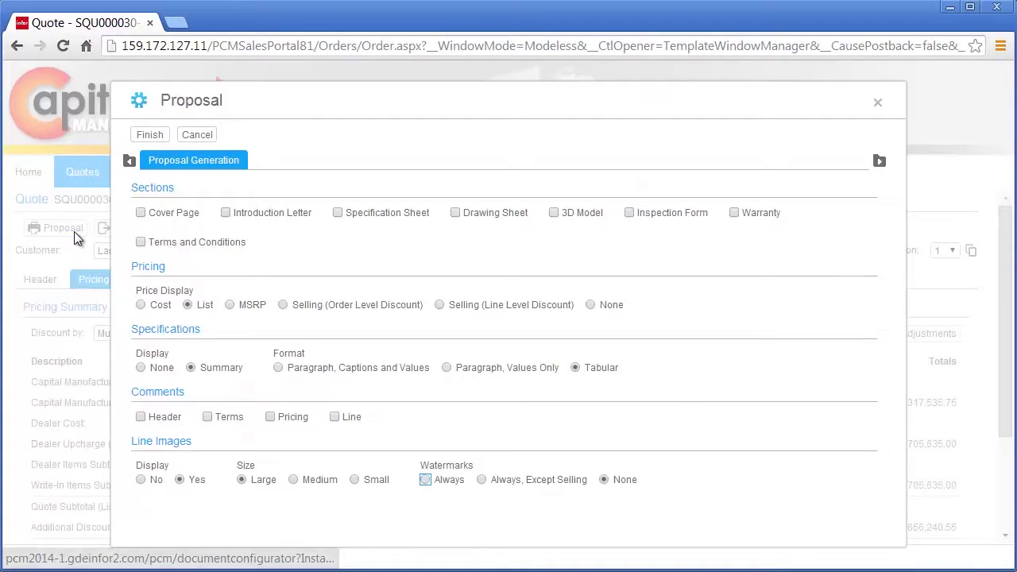
- Generate the proposal PDF with all eight sections, cover through terms and conditions, priced at MSRP
{"action": "left_click", "coordinate": [178, 214]}
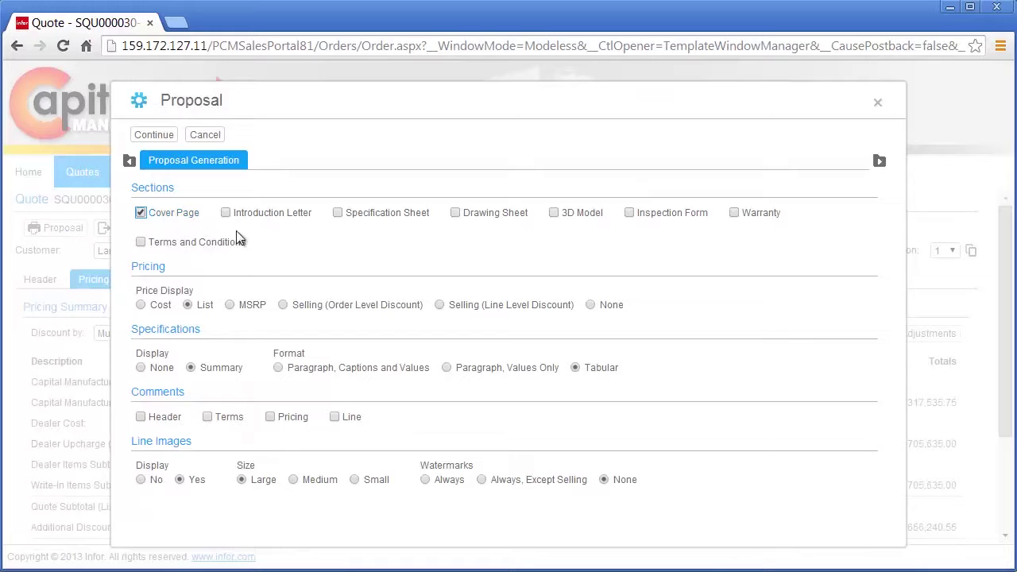
{"action": "left_click", "coordinate": [302, 218]}
{"action": "left_click", "coordinate": [395, 221]}
{"action": "left_click", "coordinate": [488, 214]}
{"action": "left_click", "coordinate": [586, 215]}
{"action": "left_click", "coordinate": [693, 214]}
{"action": "left_click", "coordinate": [751, 214]}
{"action": "left_click", "coordinate": [222, 245]}
{"action": "left_click", "coordinate": [244, 305]}
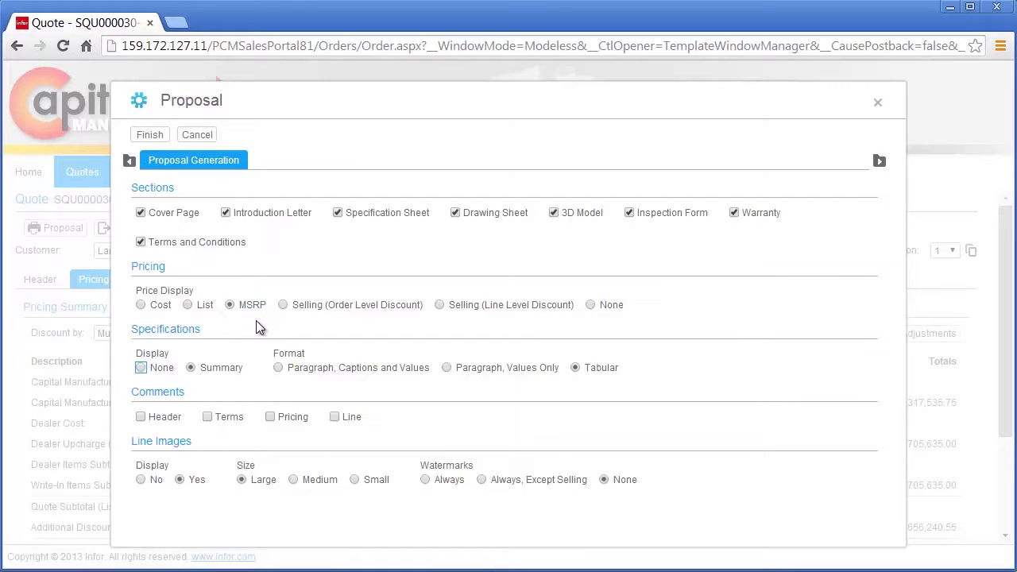
{"action": "left_click", "coordinate": [148, 135]}
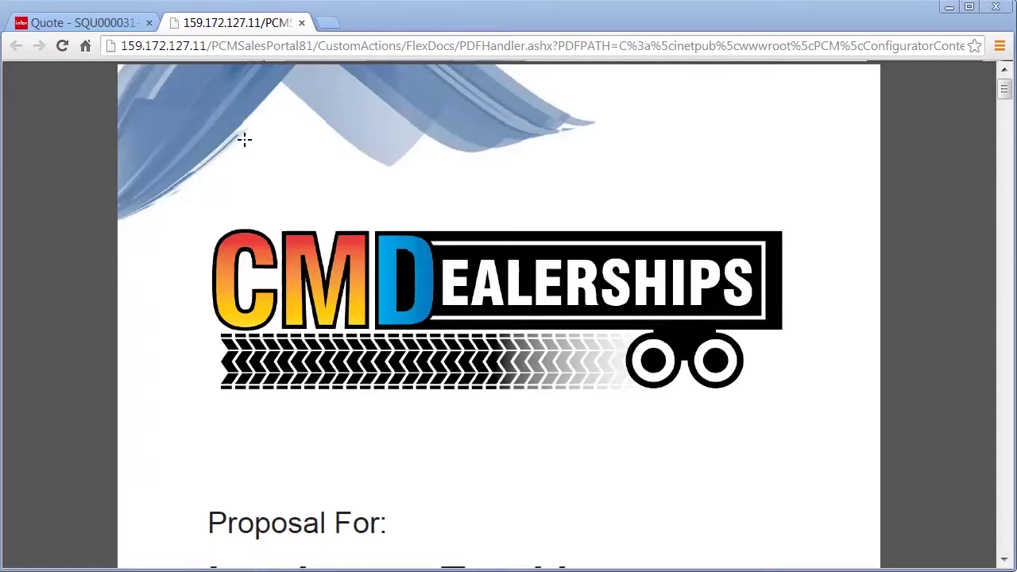
- Zoom the proposal PDF out to whole pages and scroll to the page 3 quote table
{"action": "left_click", "coordinate": [559, 523]}
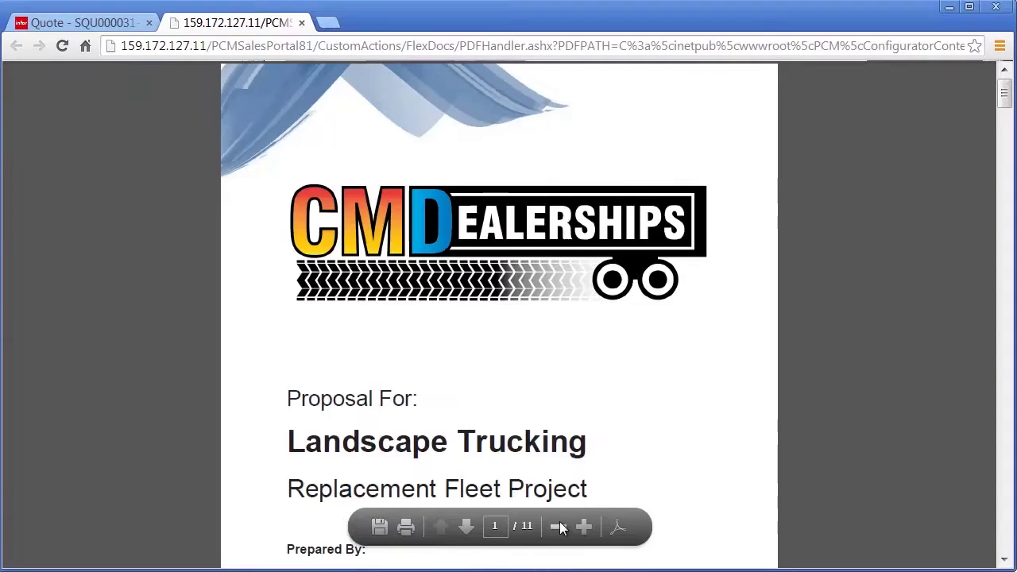
{"action": "left_click", "coordinate": [559, 526]}
{"action": "left_click", "coordinate": [559, 526]}
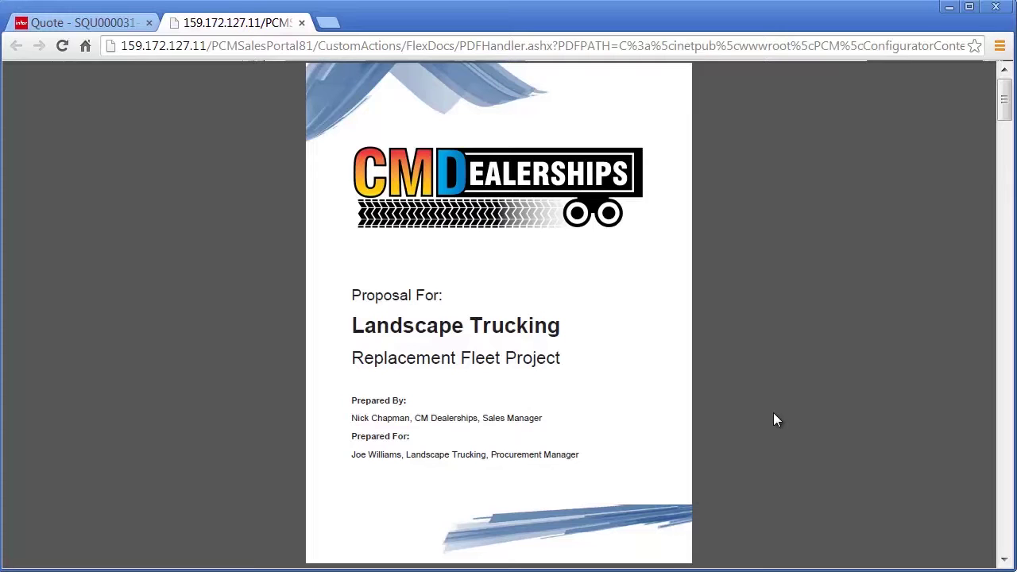
{"action": "scroll", "coordinate": [776, 420], "scroll_direction": "down", "scroll_amount": 5}
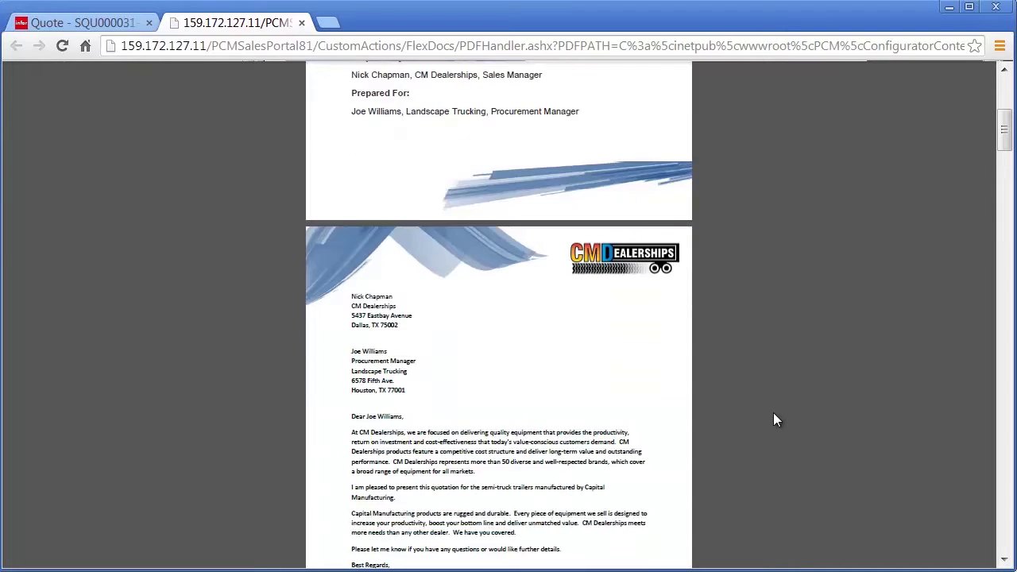
{"action": "scroll", "coordinate": [776, 419], "scroll_direction": "down", "scroll_amount": 1}
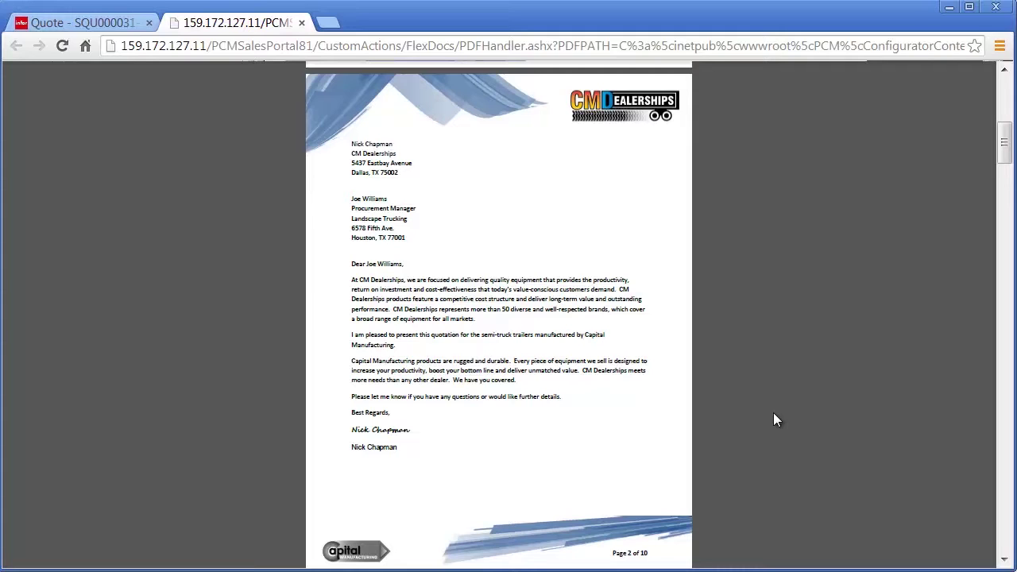
{"action": "scroll", "coordinate": [773, 413], "scroll_direction": "down", "scroll_amount": 10}
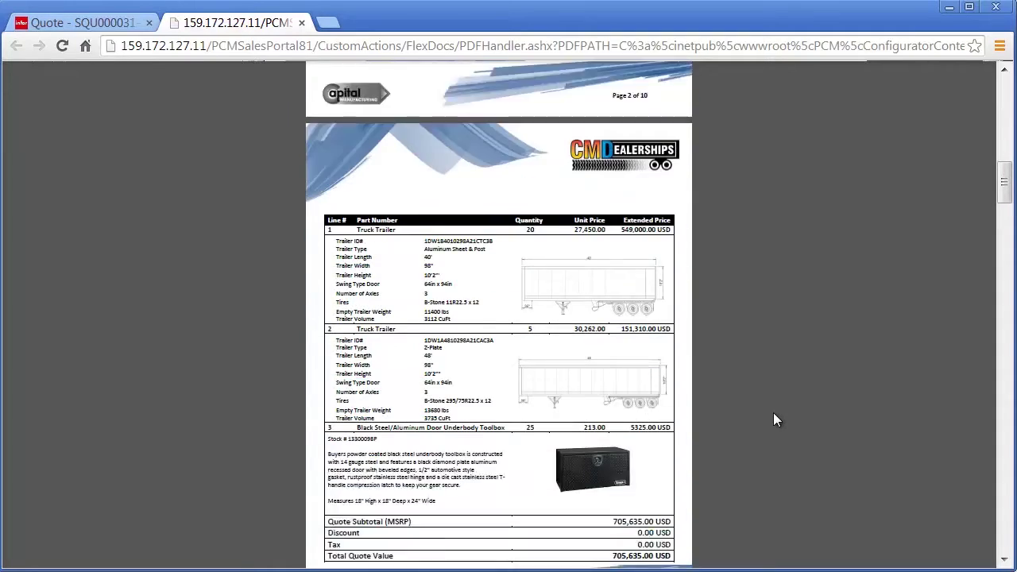
{"action": "scroll", "coordinate": [776, 420], "scroll_direction": "down", "scroll_amount": 1}
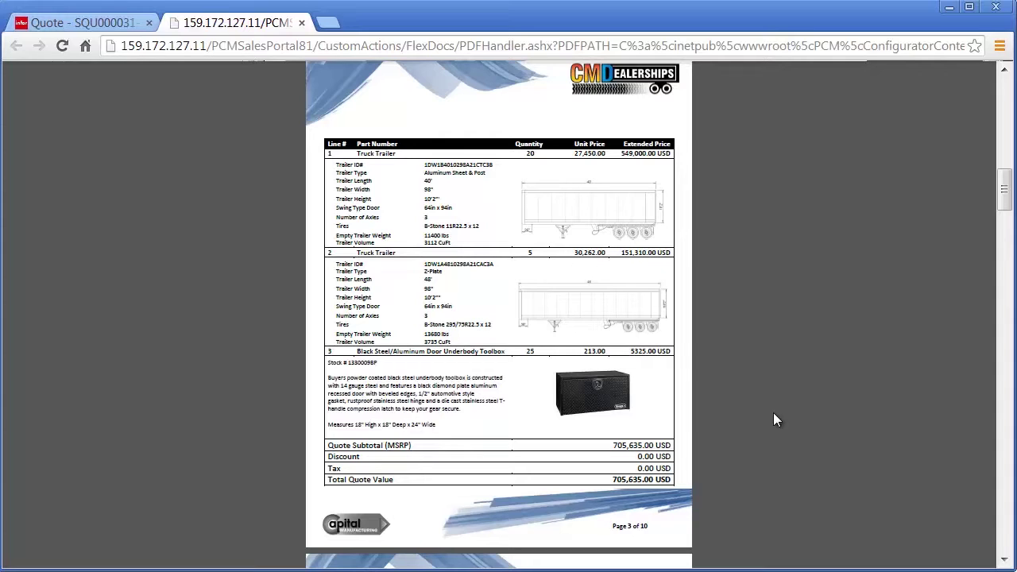
- Rotate the trailer's 3-D model in the proposal to view its rear and other angles
{"action": "scroll", "coordinate": [774, 412], "scroll_direction": "down", "scroll_amount": 6}
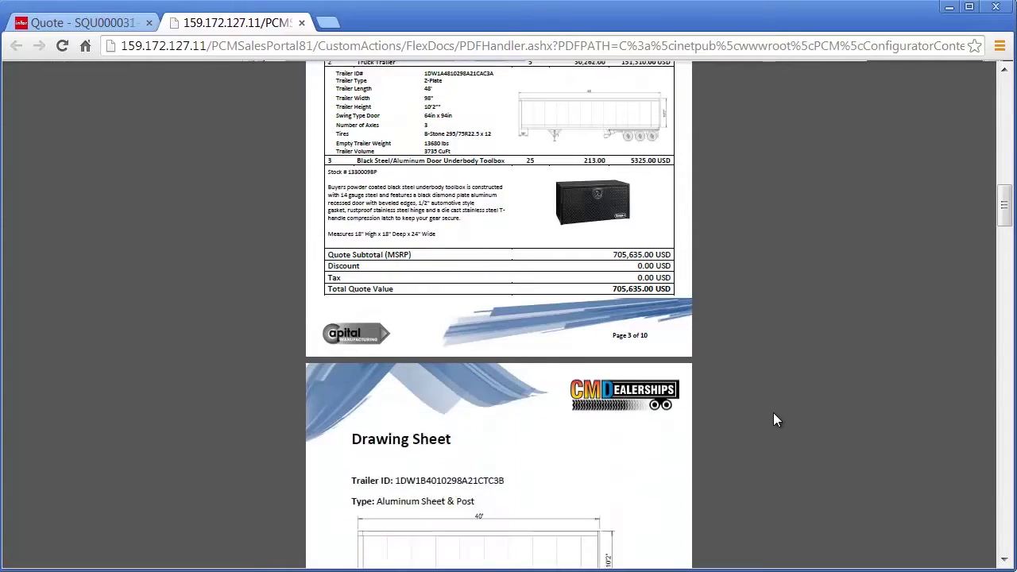
{"action": "scroll", "coordinate": [773, 413], "scroll_direction": "down", "scroll_amount": 5}
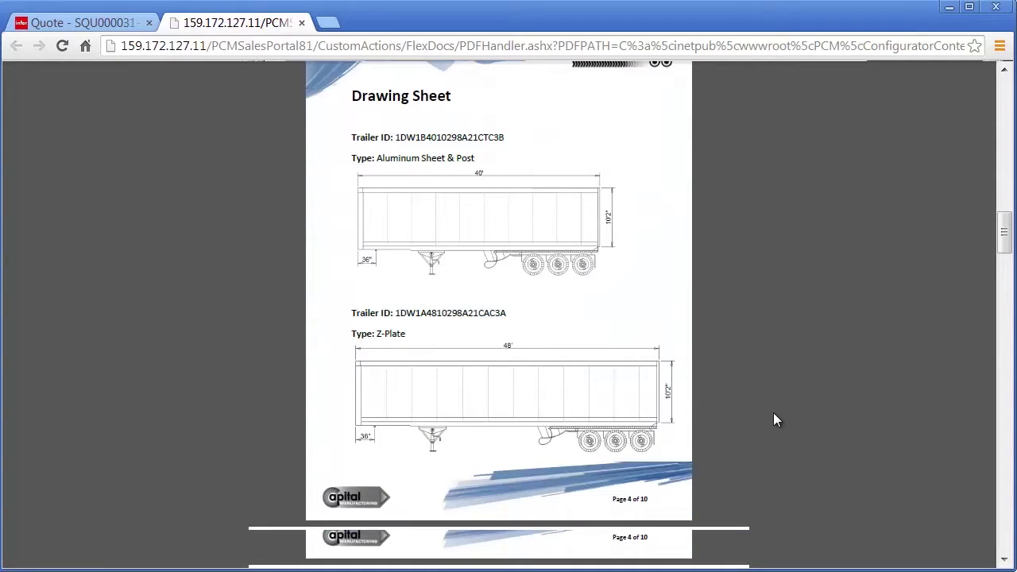
{"action": "left_click_drag", "start_coordinate": [664, 359], "coordinate": [446, 321]}
{"action": "left_click_drag", "start_coordinate": [459, 356], "coordinate": [472, 306]}
- Scroll on to page 8's Capital Manufacturing warranty information
{"action": "scroll", "coordinate": [827, 337], "scroll_direction": "down", "scroll_amount": 10}
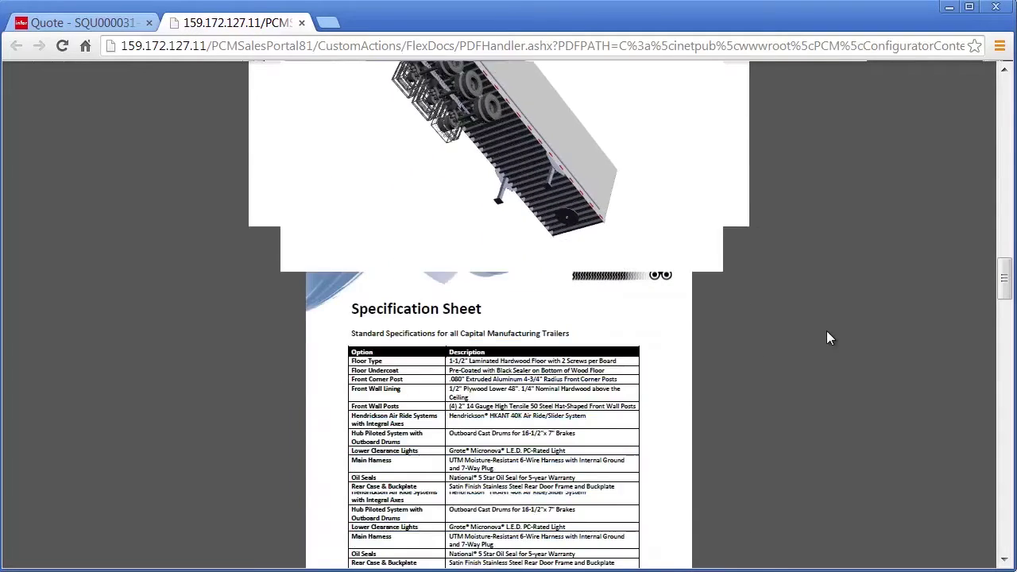
{"action": "scroll", "coordinate": [826, 338], "scroll_direction": "down", "scroll_amount": 15}
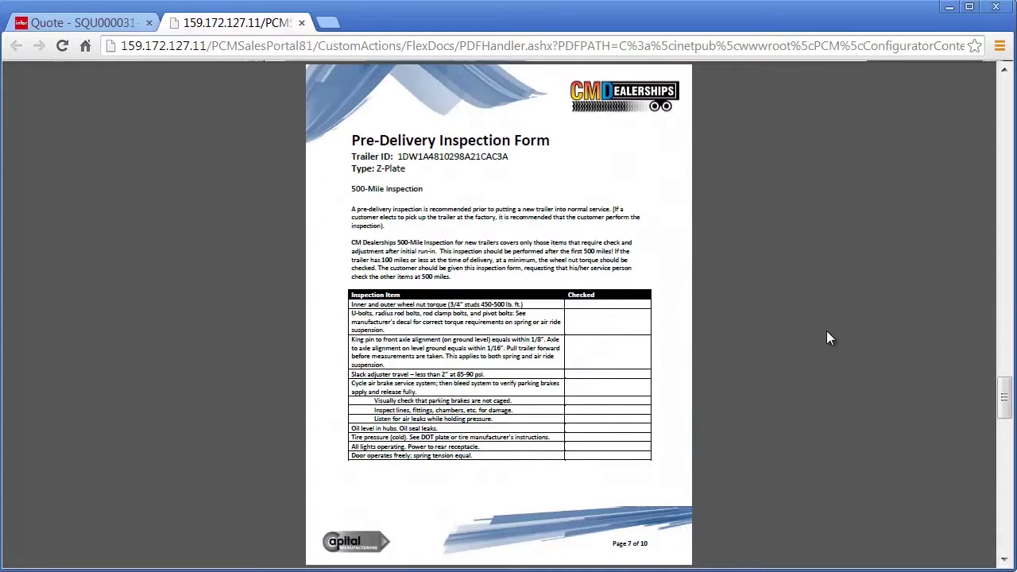
{"action": "scroll", "coordinate": [827, 337], "scroll_direction": "down", "scroll_amount": 10}
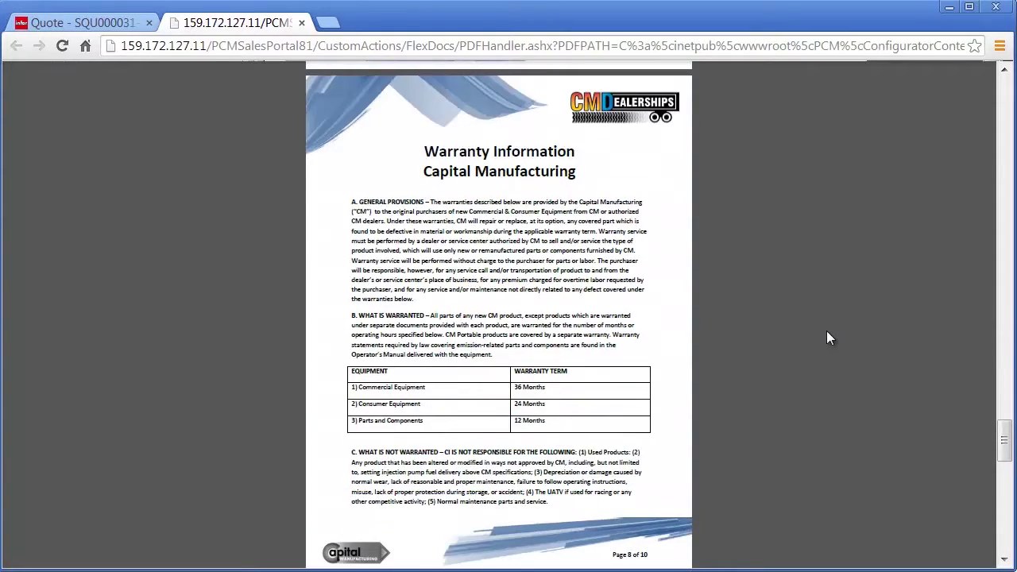
{"action": "scroll", "coordinate": [827, 337], "scroll_direction": "down", "scroll_amount": 15}
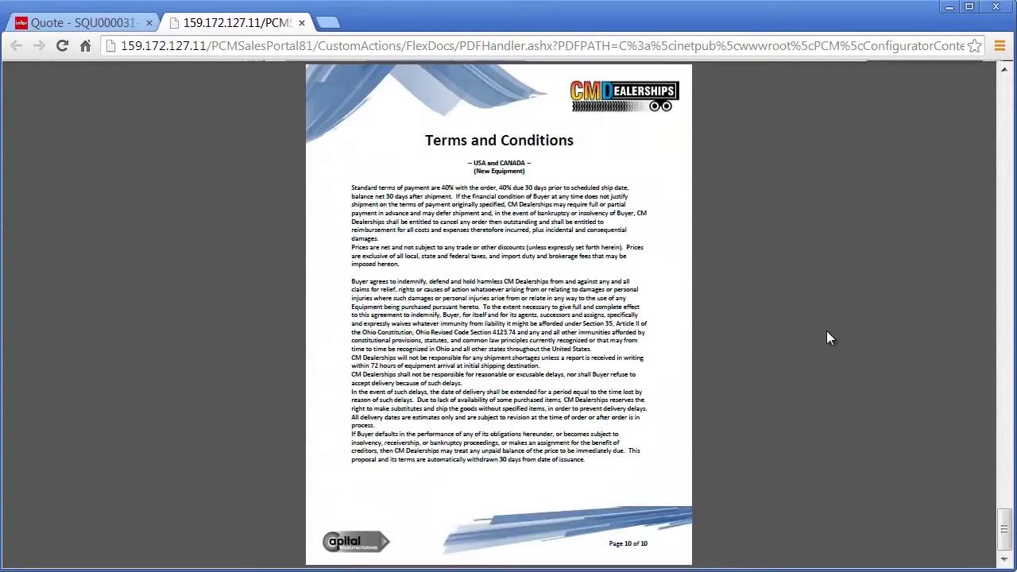